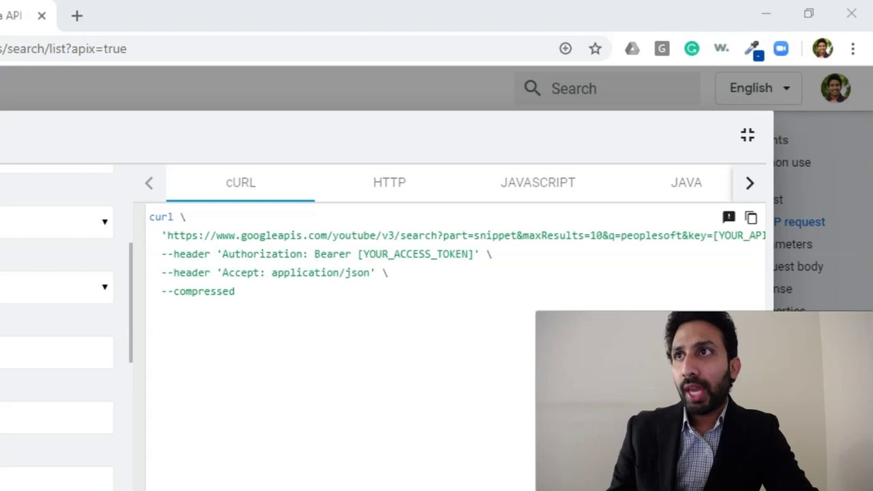
Examine the sample cURL request's URL and its part, maxResults, q and key parameters.
mouse_move(168, 235)
mouse_down()
mouse_move(313, 254)
mouse_move(443, 235)
mouse_up()
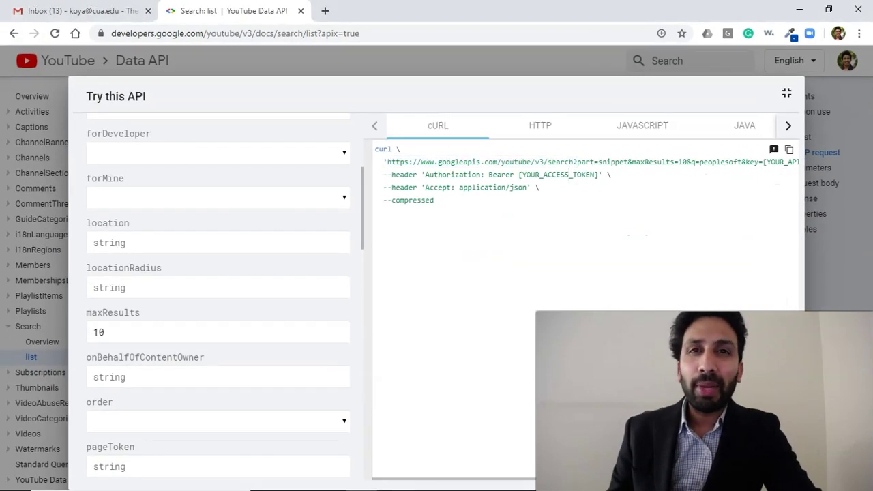
scroll(218, 300, down, 10)
scroll(218, 300, up, 12)
scroll(218, 300, down, 10)
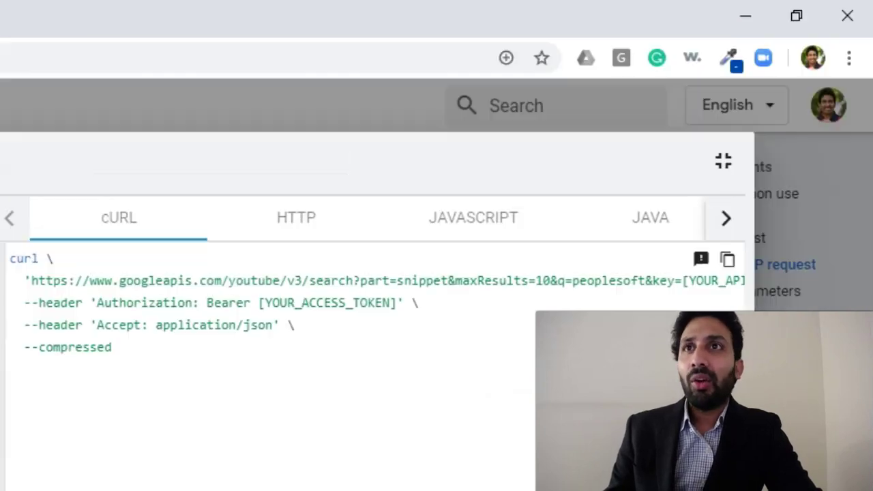
double_click(653, 162)
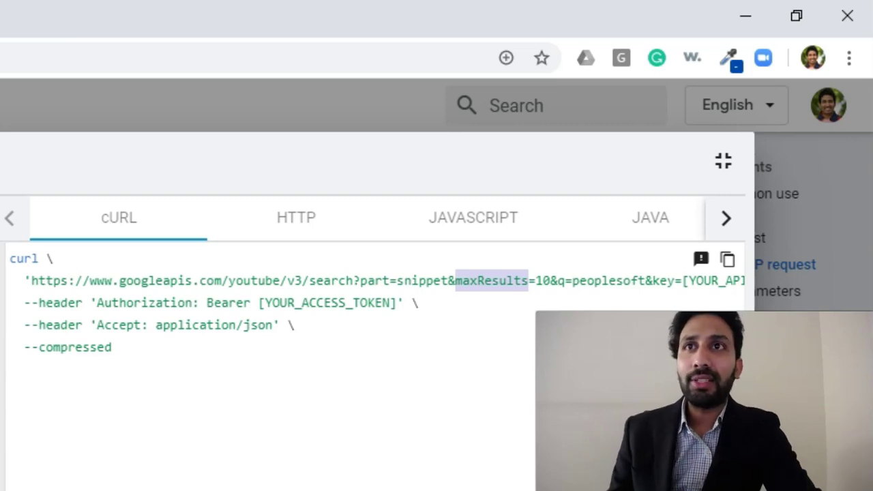
double_click(595, 280)
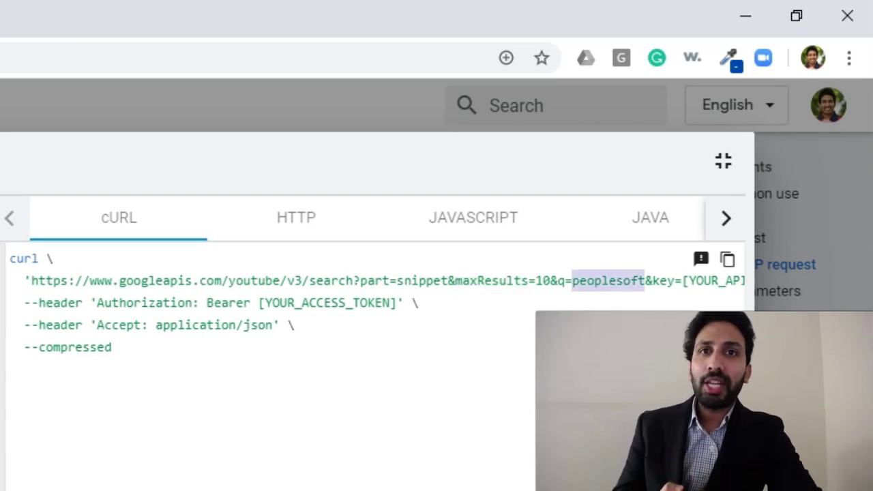
double_click(713, 280)
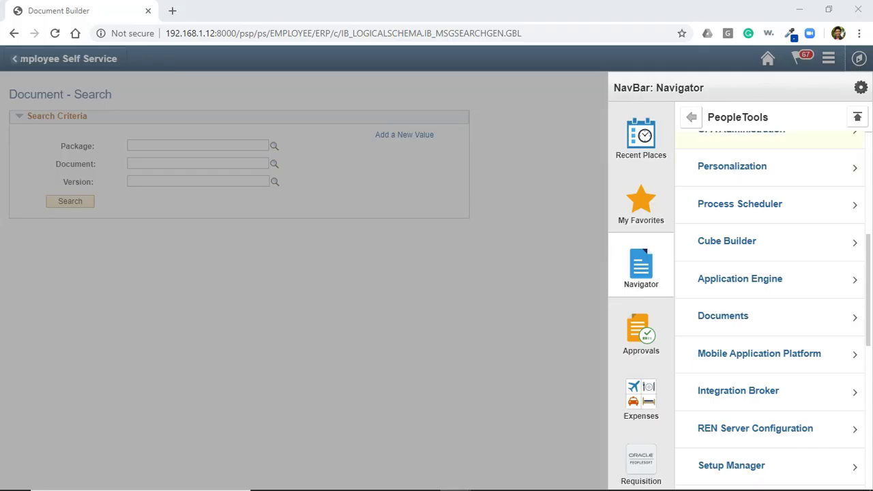
Open the PeopleTools Document Builder in PeopleSoft and start adding a new document.
click(723, 315)
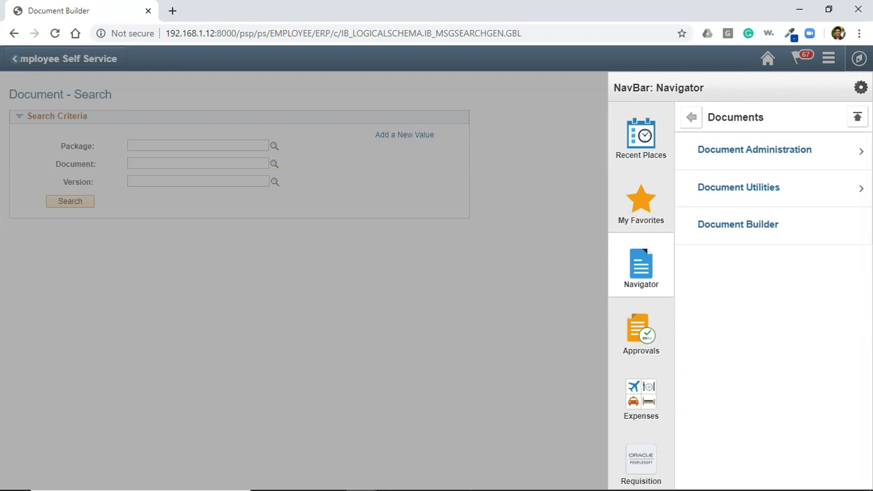
click(737, 224)
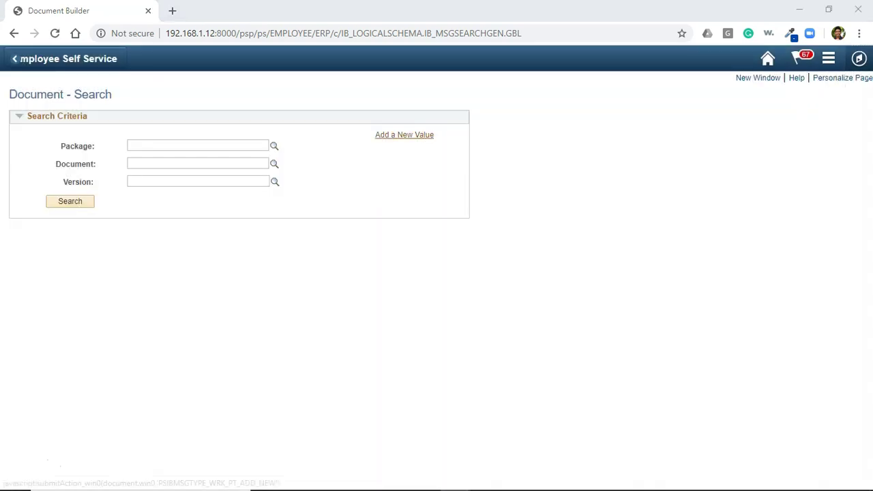
click(405, 134)
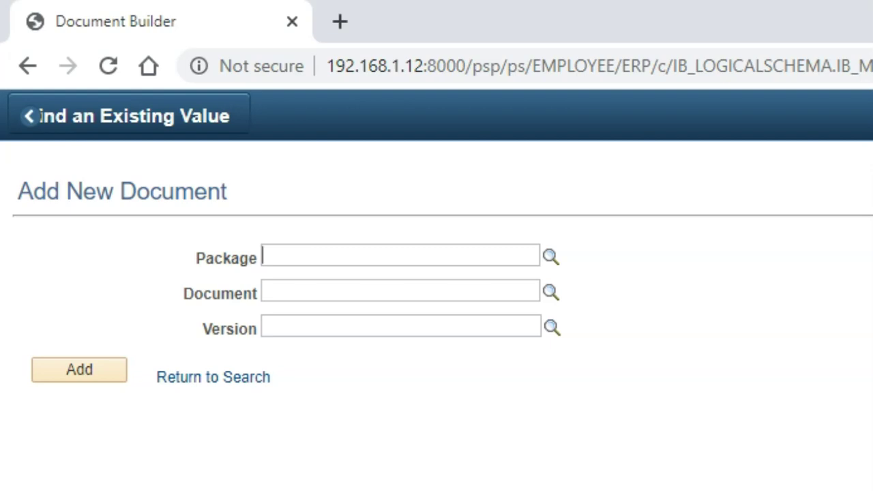
Create the new document with package Demo, document name YouTubeSearchRequest and version v1.
text(Demo)
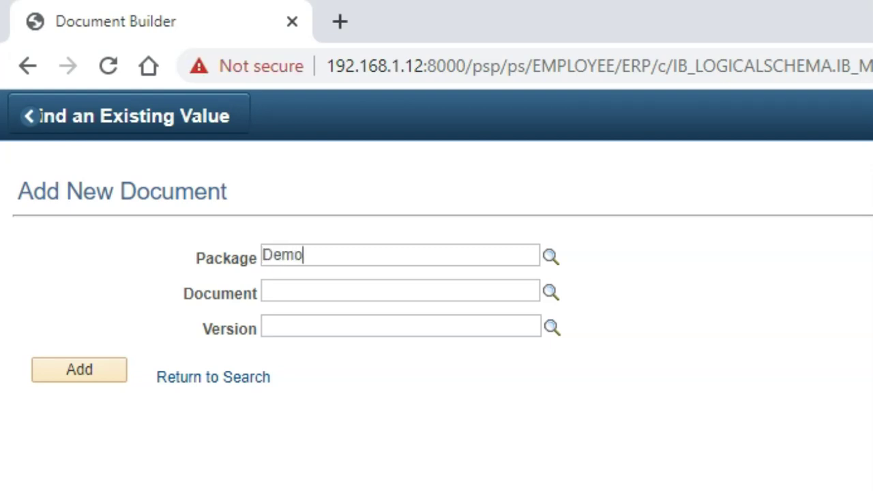
click(264, 291)
text(YouTubeSear)
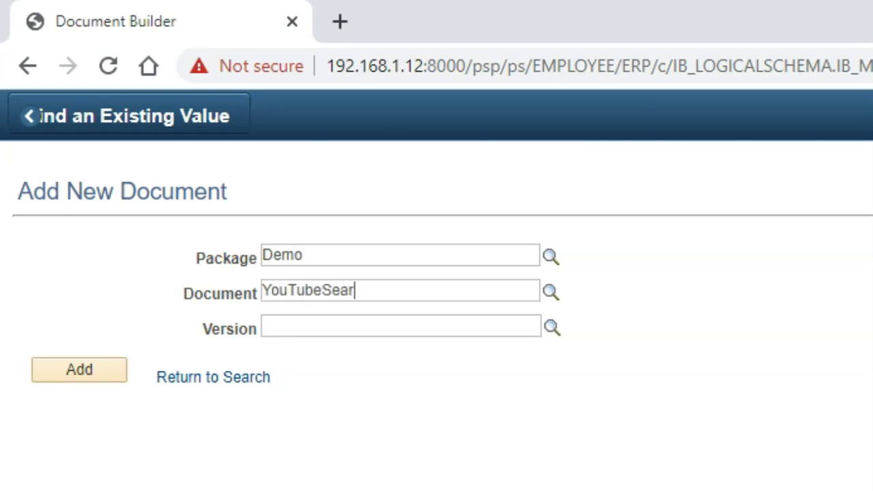
text(chReq)
key(BackSpace)
text(equest)
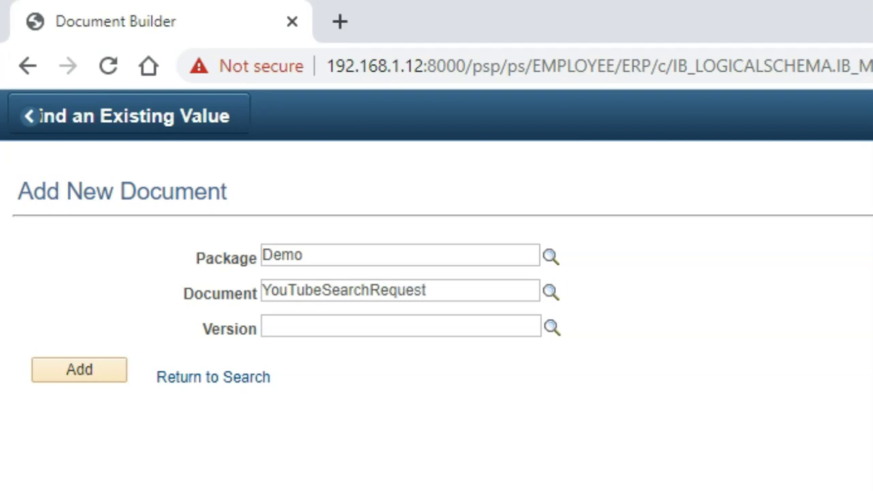
key(Tab)
text(v1)
key(Tab)
key(Return)
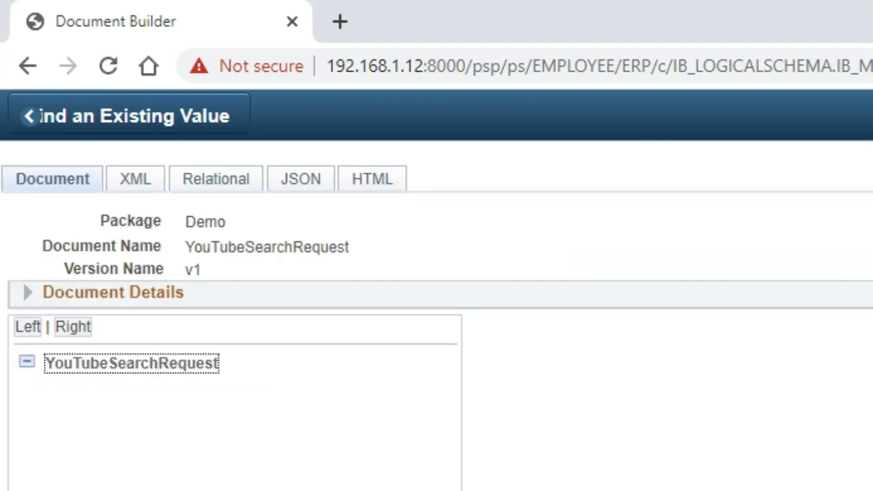
Bring the YouTube Data API window over the new document to read the sample request's parameters.
double_click(266, 247)
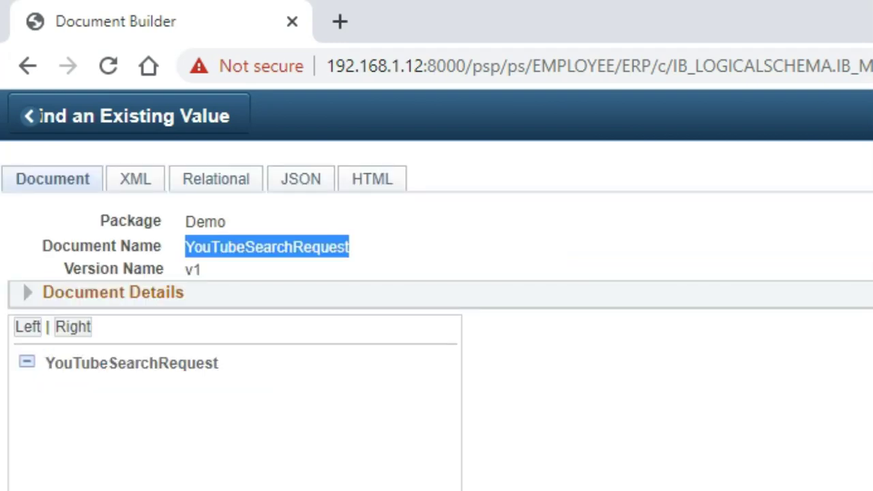
click(132, 362)
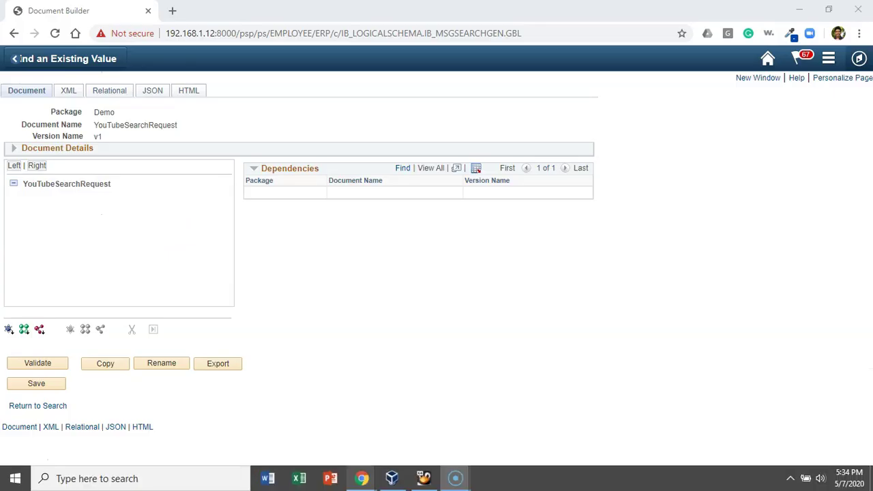
click(362, 478)
click(363, 421)
drag(546, 94, 437, 91)
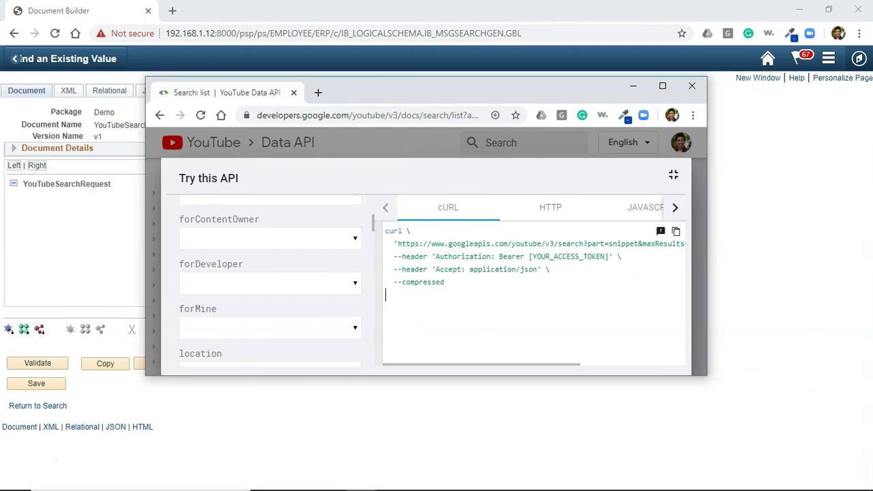
Add a required primitive child element named part of type String under the YouTubeSearchRequest root.
click(66, 184)
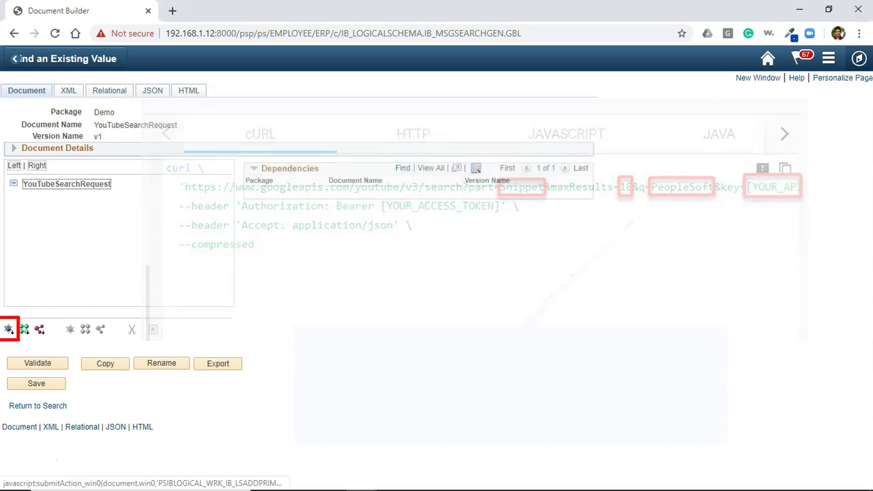
click(8, 329)
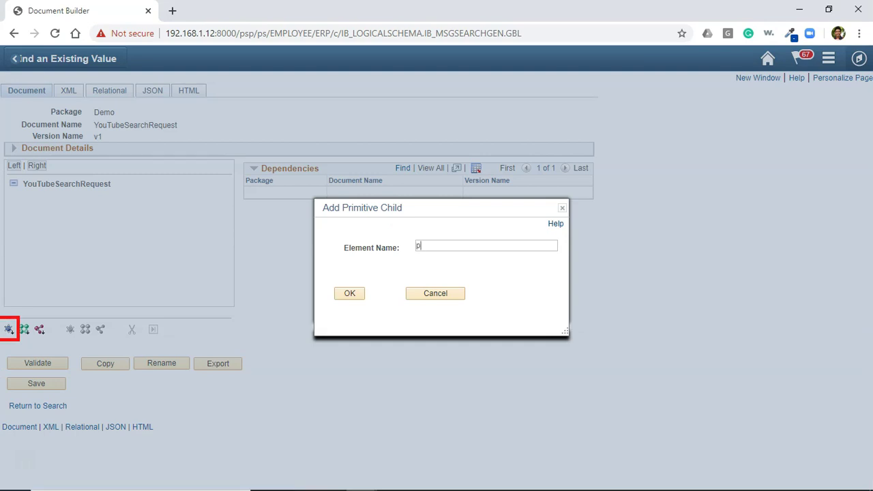
text(part)
key(Return)
click(367, 185)
click(355, 276)
click(501, 168)
Add a required primitive child element named maxResults under the root, with type Integer and length 4.
click(66, 184)
click(8, 330)
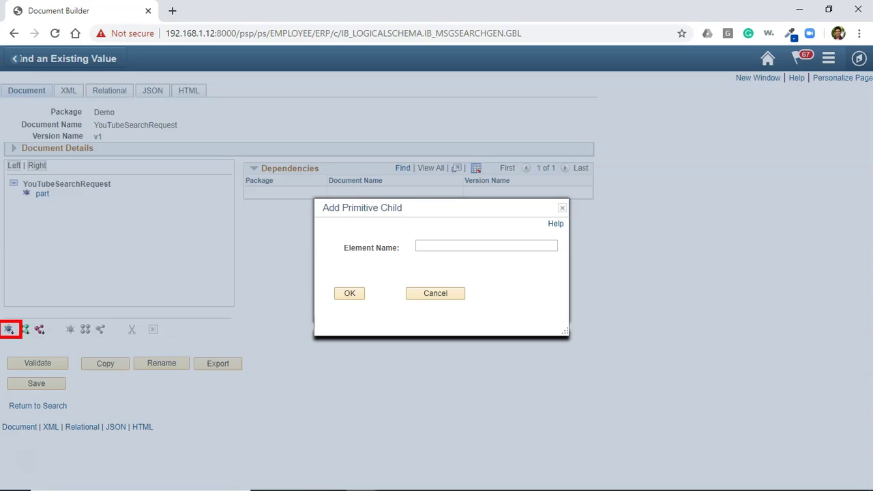
mouse_move(361, 479)
click(490, 417)
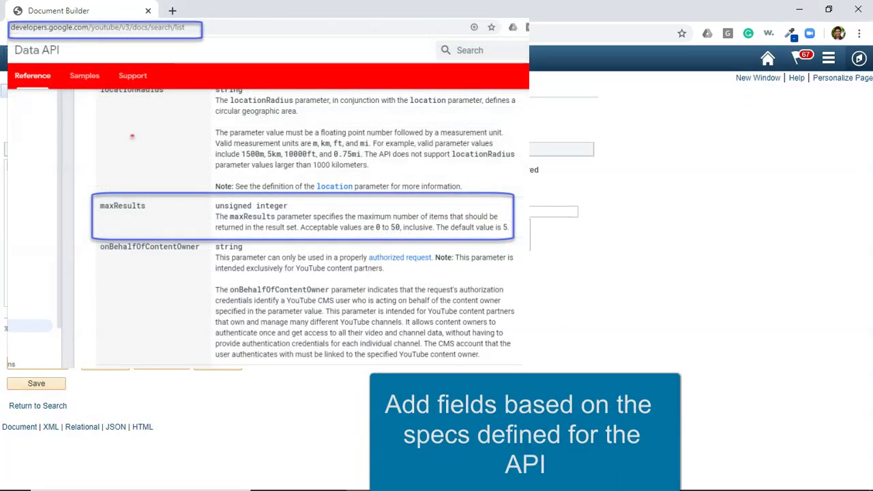
key(Tab)
text(4)
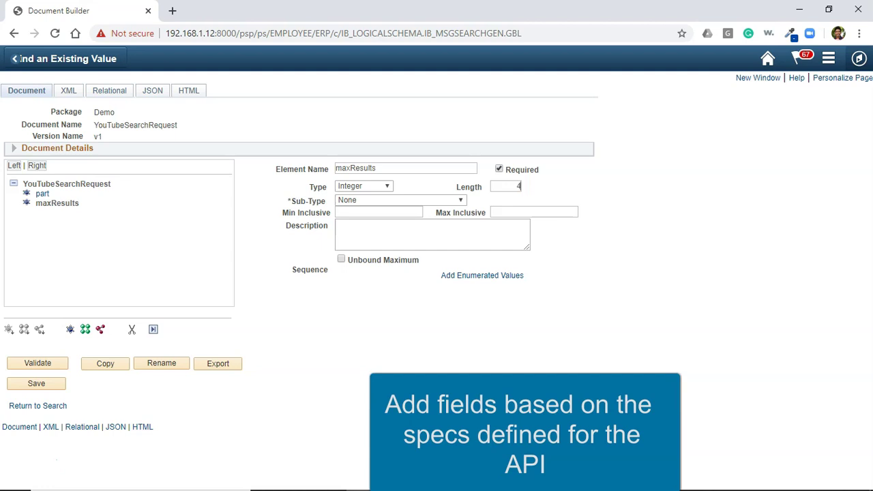
Check the sample request for the search parameter and add it as primitive child q, with type String and length 15.
click(66, 184)
click(362, 478)
click(501, 419)
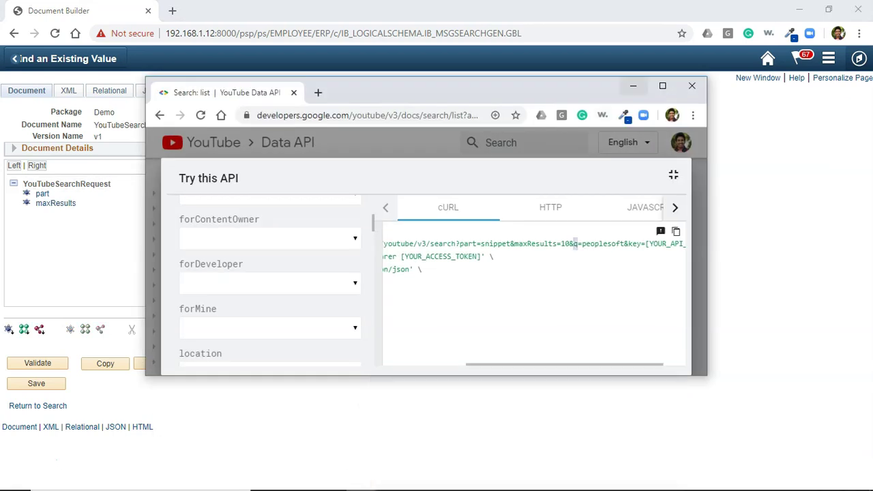
click(66, 184)
click(8, 329)
text(q)
key(Return)
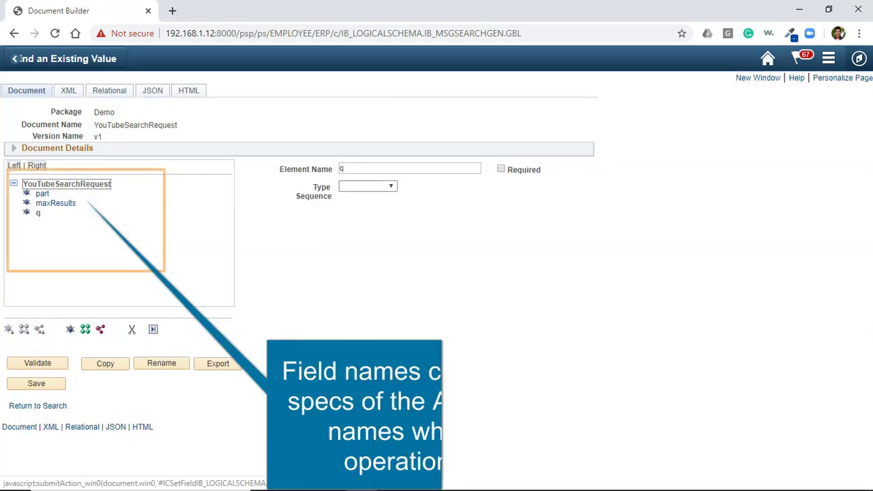
click(368, 186)
click(353, 276)
key(Tab)
text(15)
Check the sample request for the last parameter and add a primitive child element named key under the root.
click(67, 184)
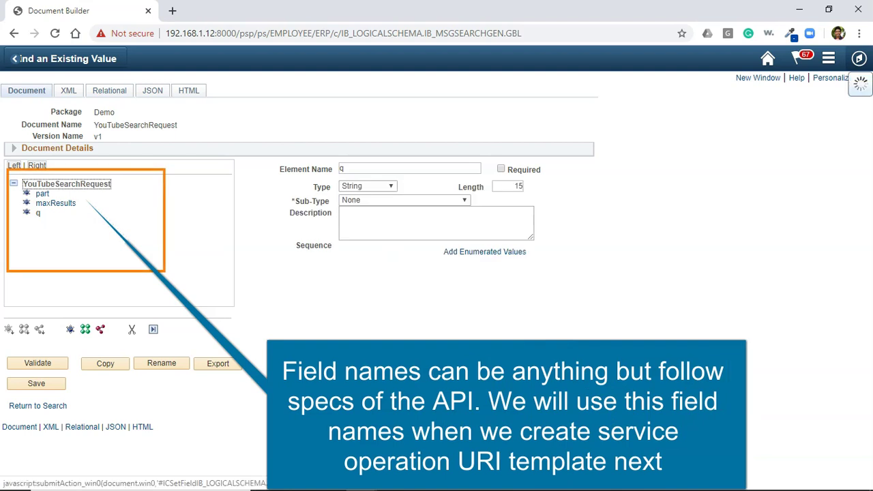
click(9, 330)
click(362, 477)
click(502, 419)
key(alt+Tab)
text(key)
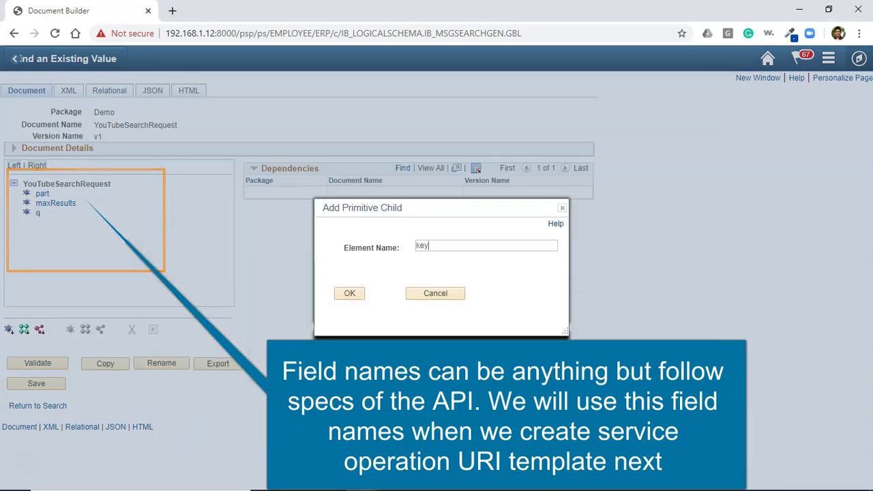
key(Return)
Set the key element to type String with length 200, mark it required, and save the document.
click(368, 186)
click(354, 276)
key(Tab)
text(200)
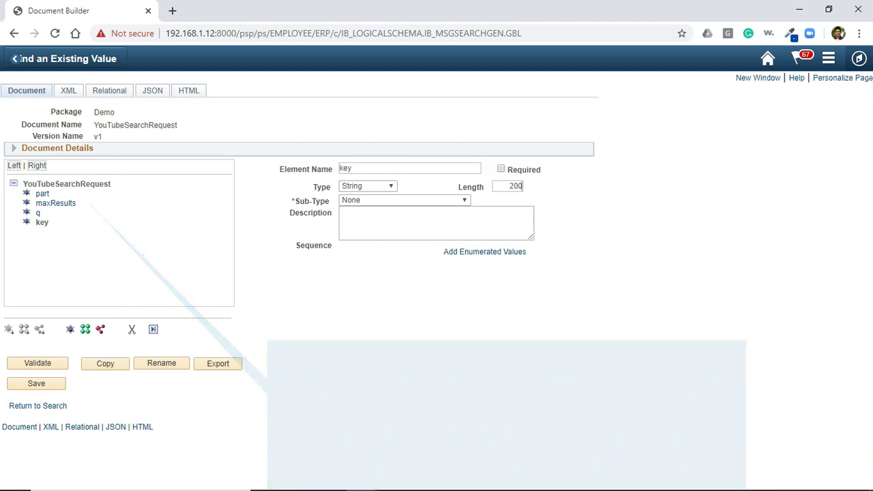
click(501, 168)
click(36, 384)
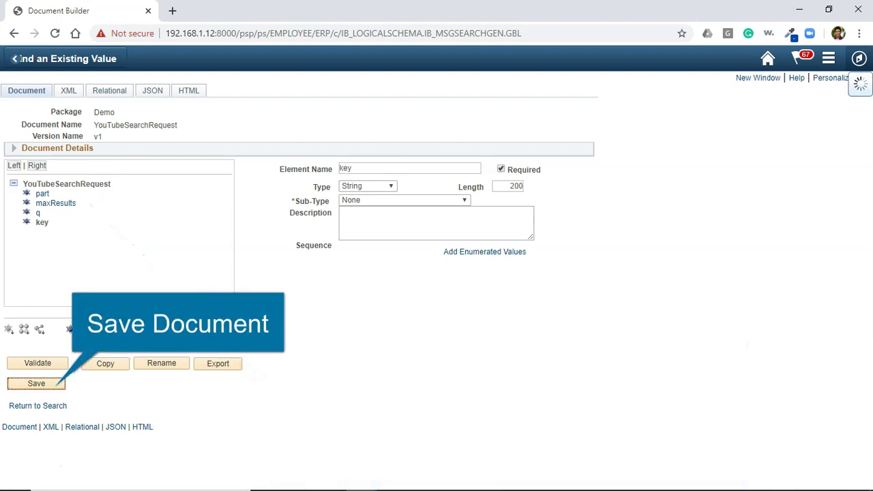
key(Return)
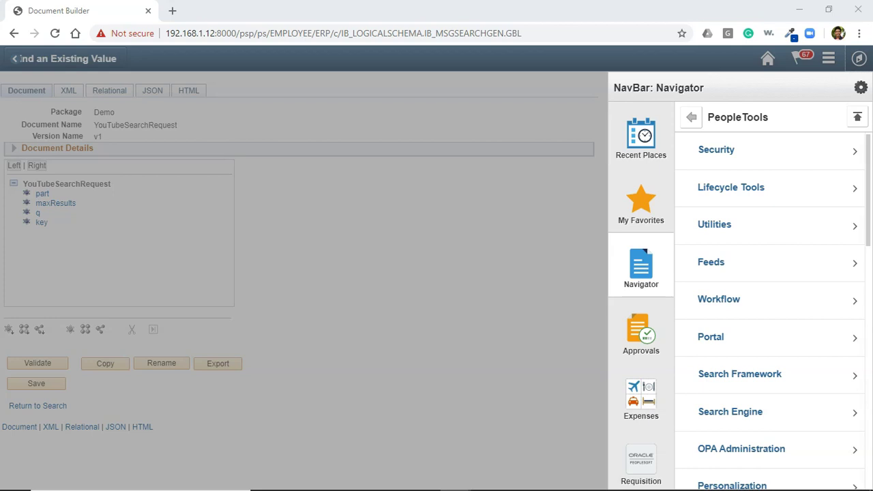
Open the Messages page in the Integration Broker's Integration Setup and start adding a new message.
scroll(770, 328, down, 5)
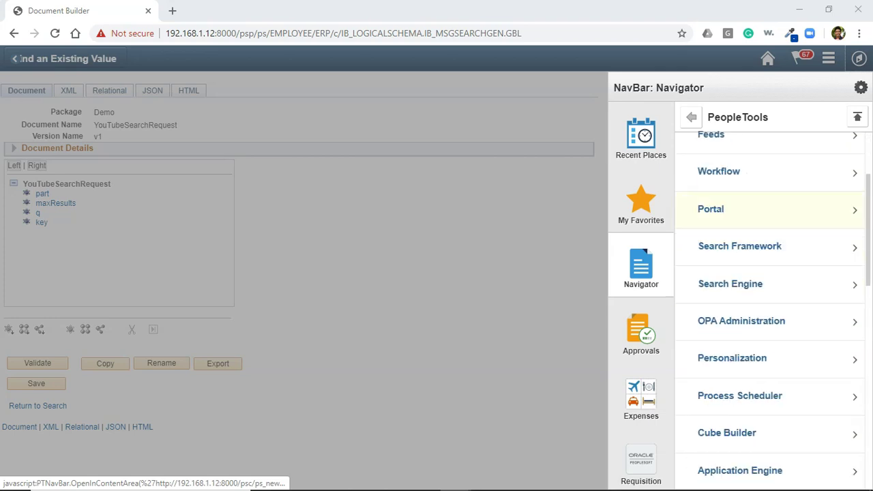
click(750, 385)
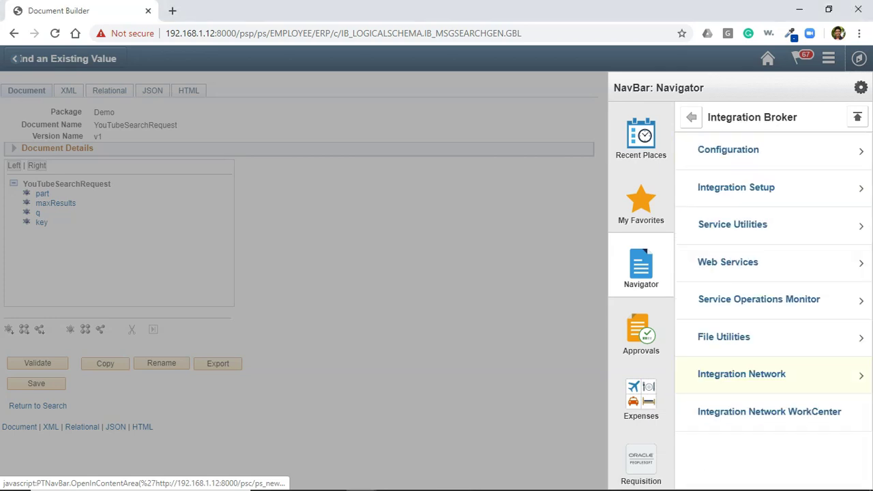
click(740, 265)
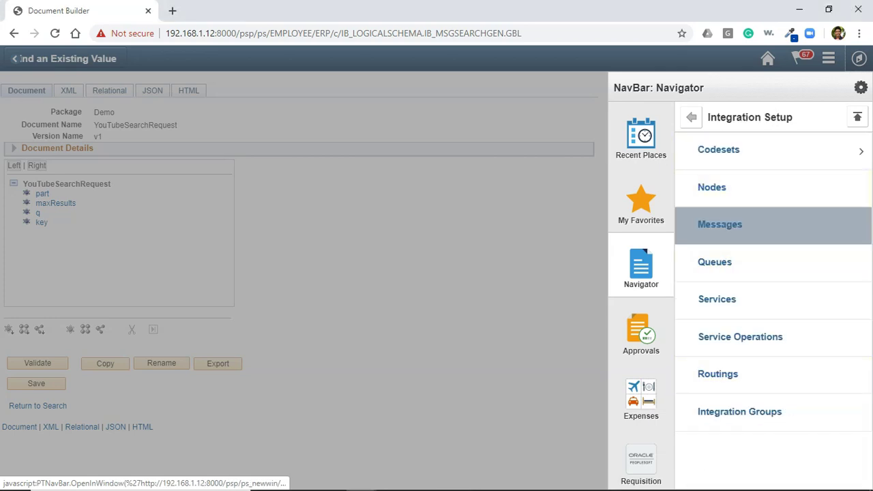
click(719, 224)
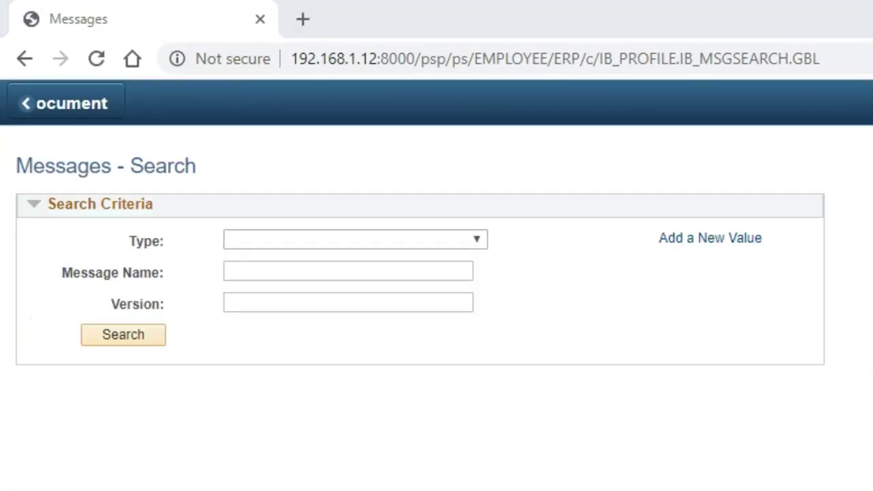
click(710, 238)
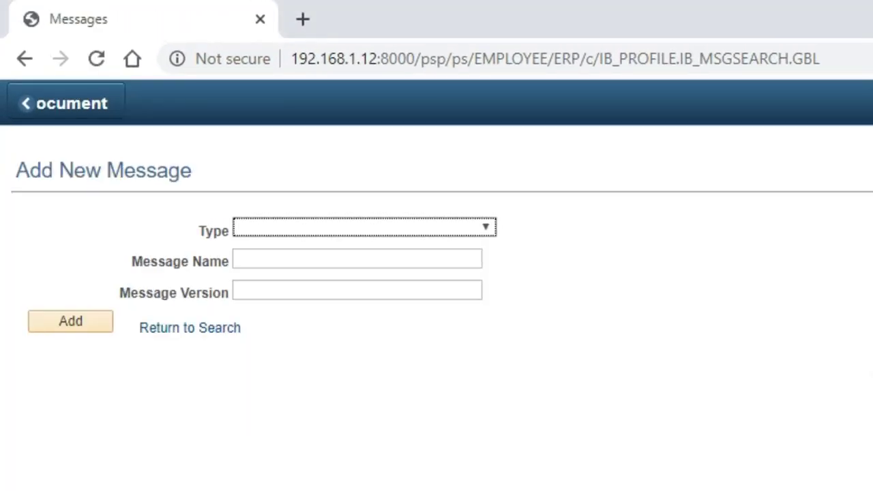
Set the new message's type to Document, its name to YouTubeSearch and its version to v1.
click(365, 227)
key(Down)
key(Down)
key(Return)
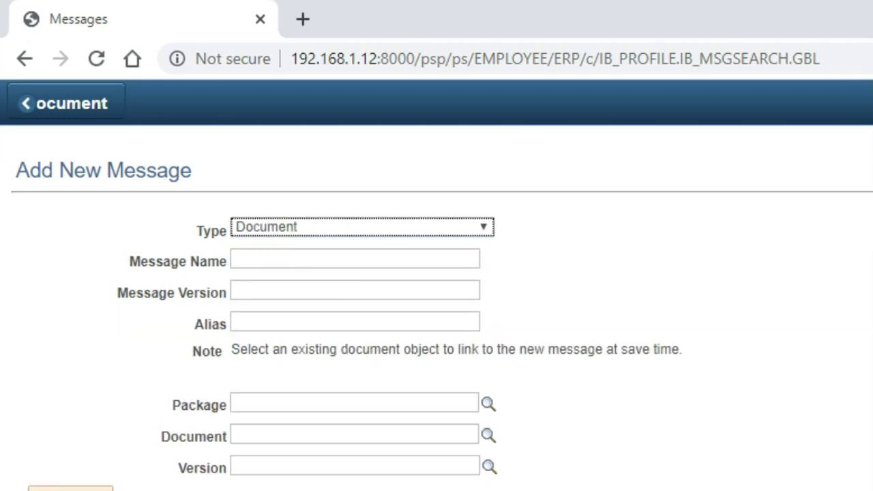
click(354, 258)
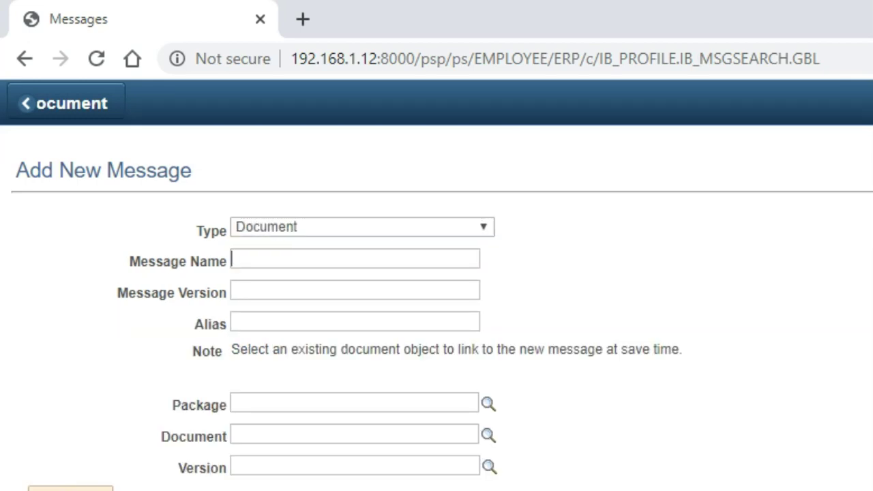
text(You)
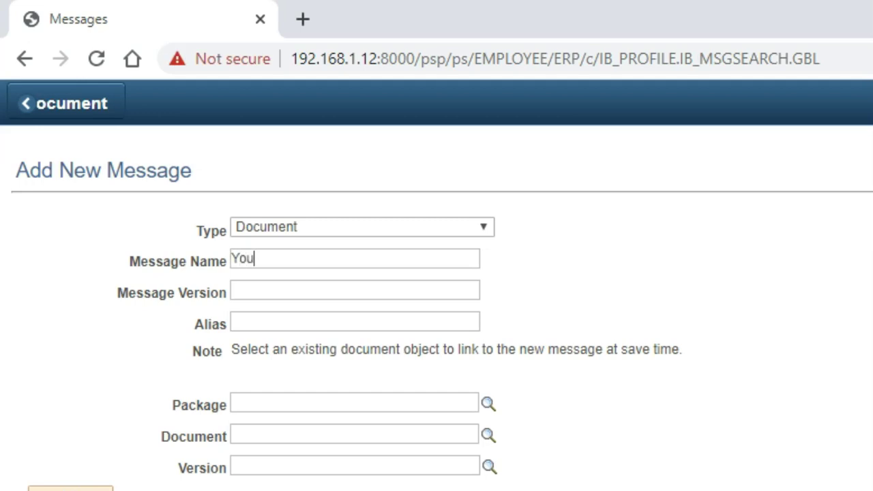
text(TubeSearch)
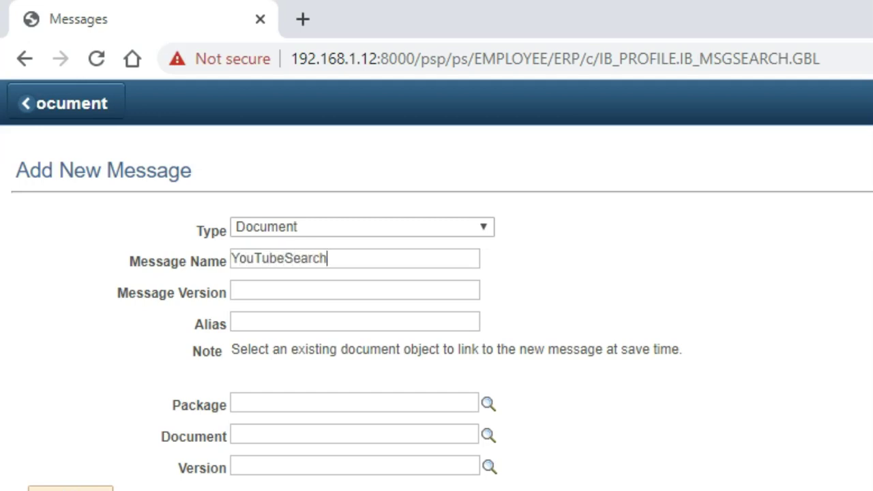
key(ctrl+a)
key(Tab)
text(V1)
Link the message to package Demo, document YouTubeSearchRequest, version v1, and add the message.
click(488, 403)
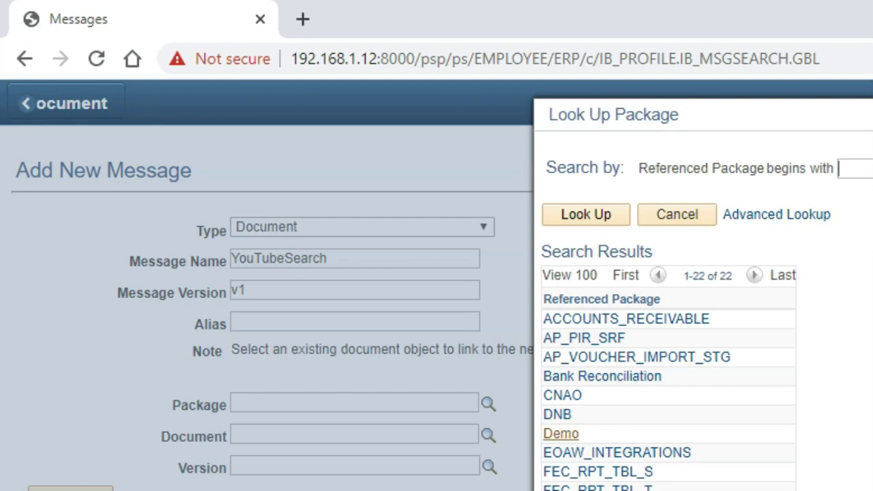
click(560, 433)
click(489, 435)
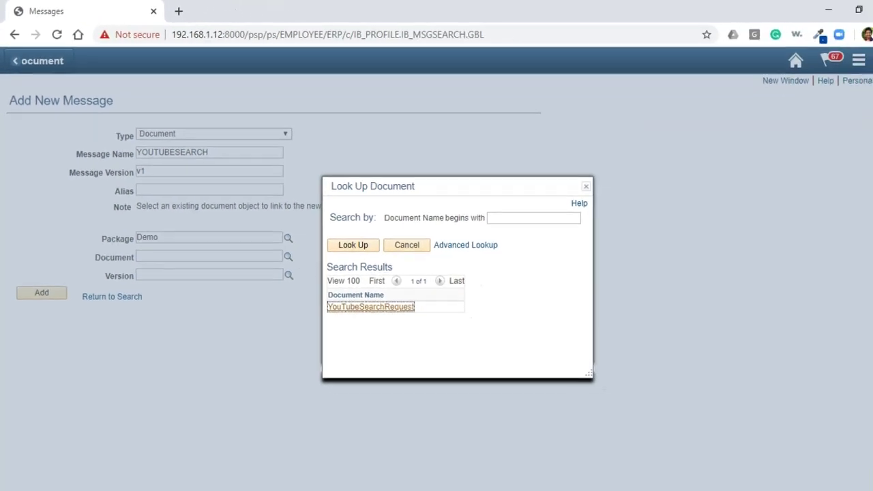
click(370, 306)
click(288, 275)
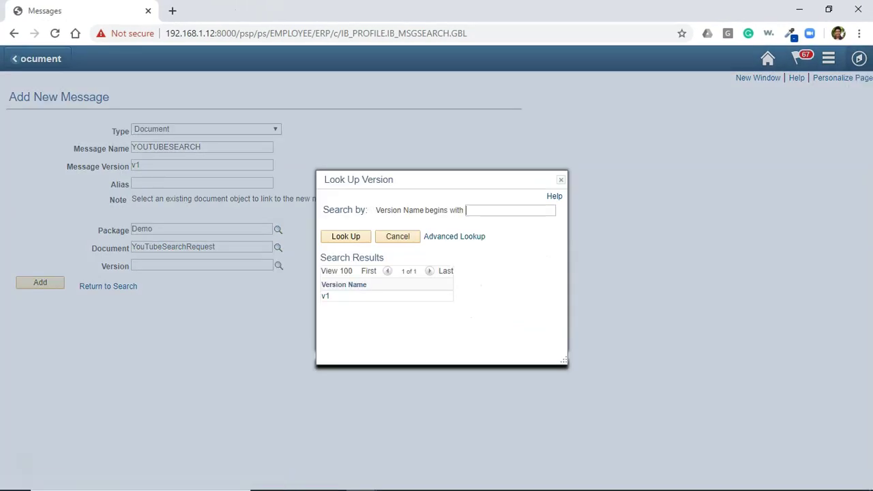
click(325, 295)
click(41, 283)
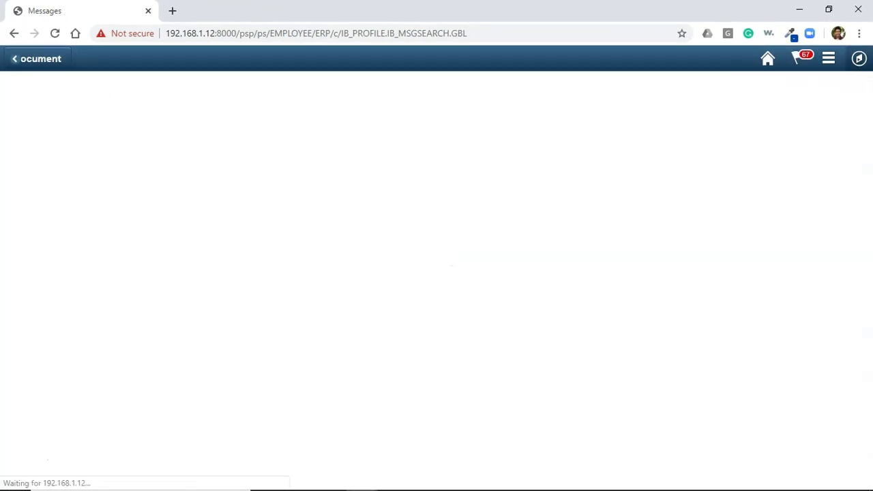
click(36, 401)
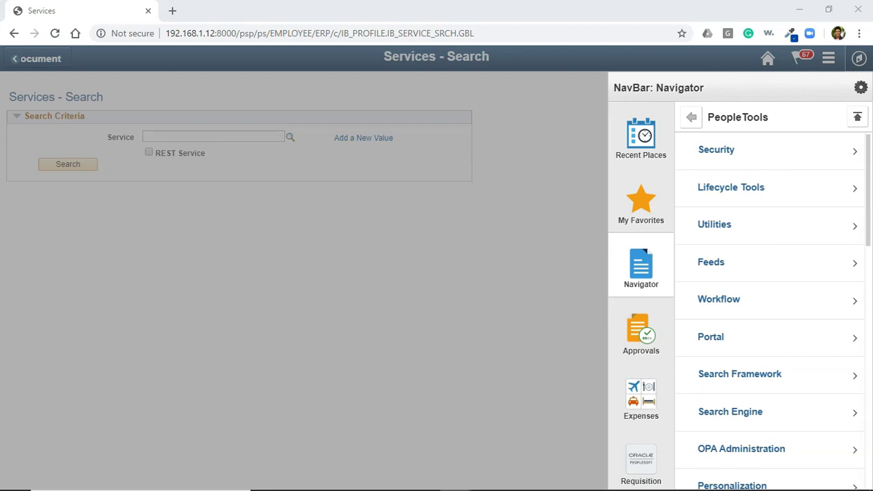
Open the Services page in the Integration Broker's Integration Setup and start adding a new service.
scroll(771, 262, down, 5)
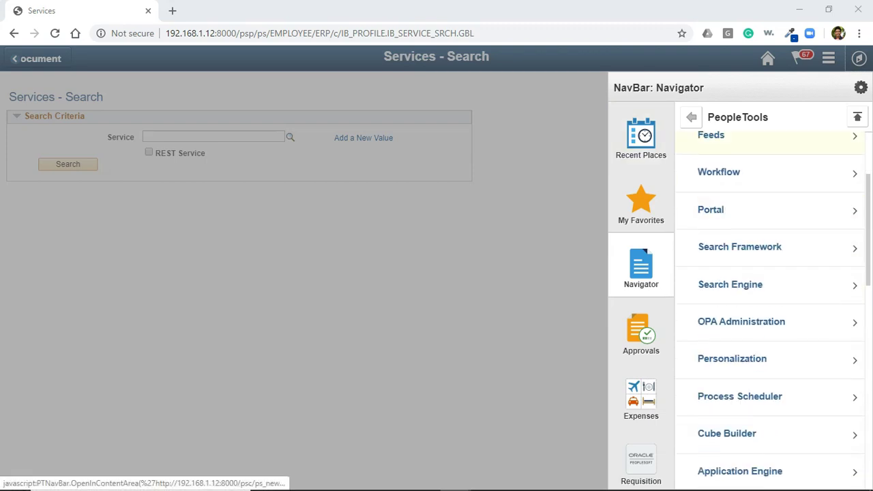
click(750, 387)
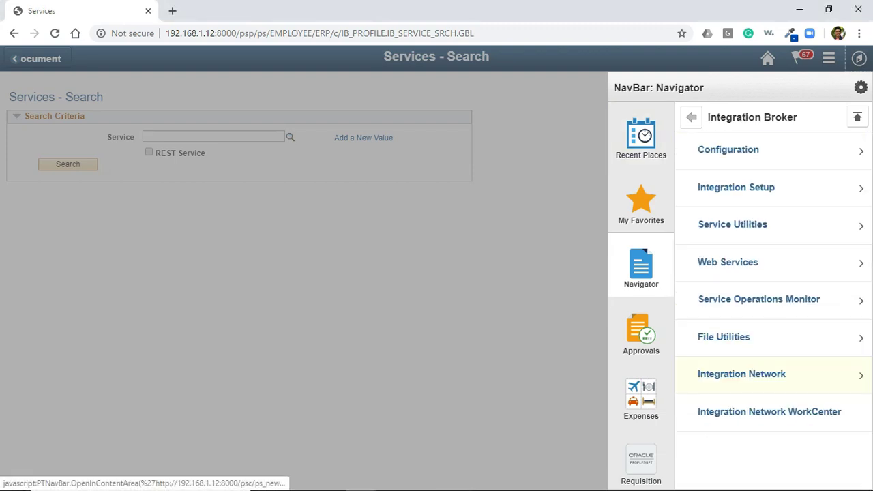
click(736, 187)
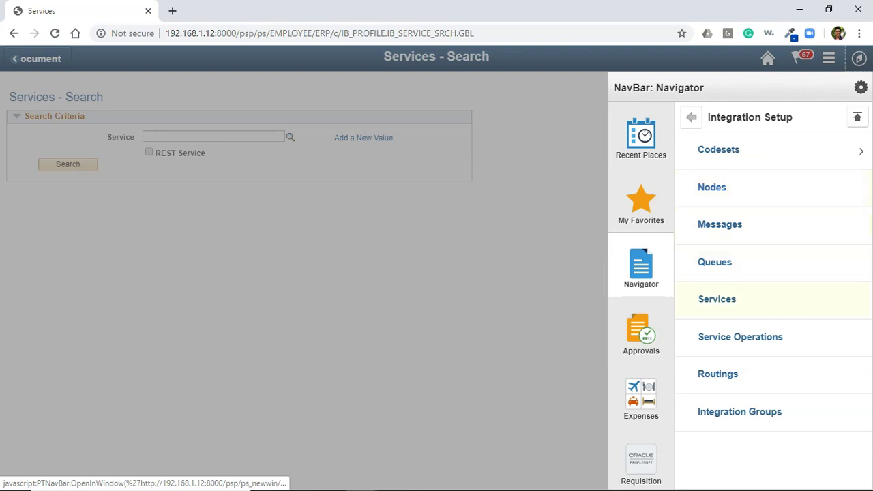
click(723, 299)
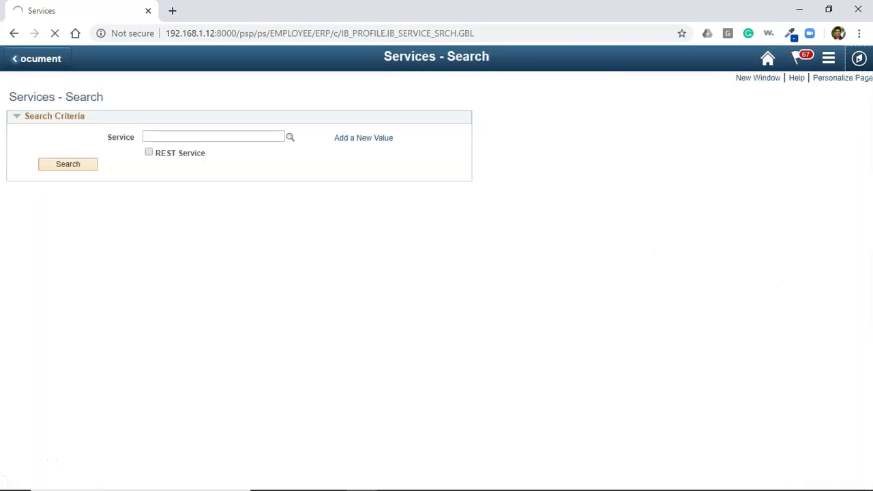
click(364, 138)
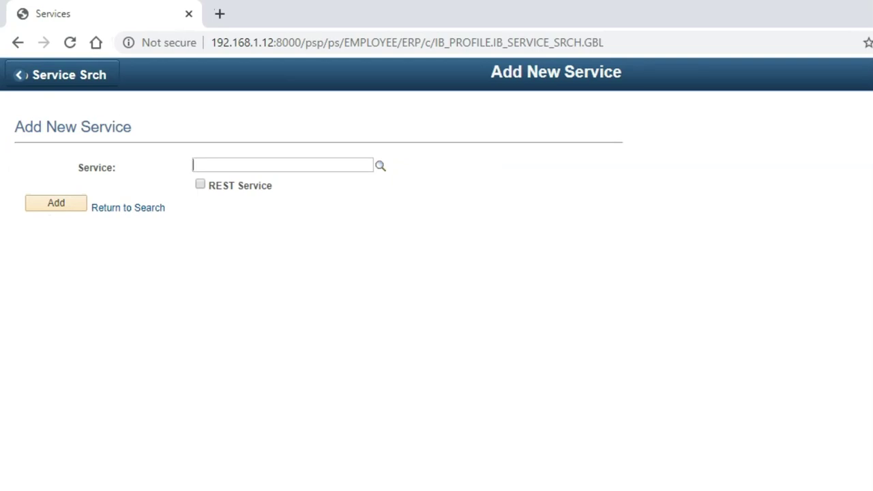
Add a REST service named DEMOYOUTUBE, describe it as YouTube Service, and turn off its Is Provider option.
click(200, 184)
click(246, 165)
text(DEMOYOUTUBE)
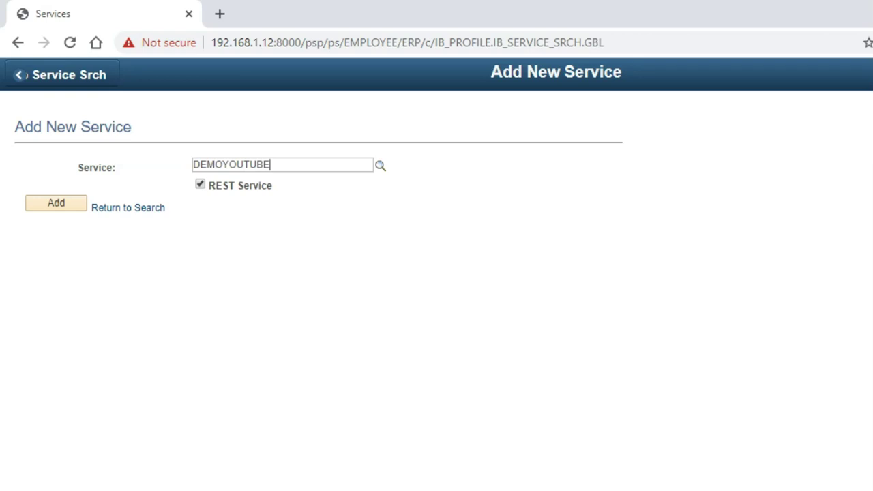
key(Tab)
key(Return)
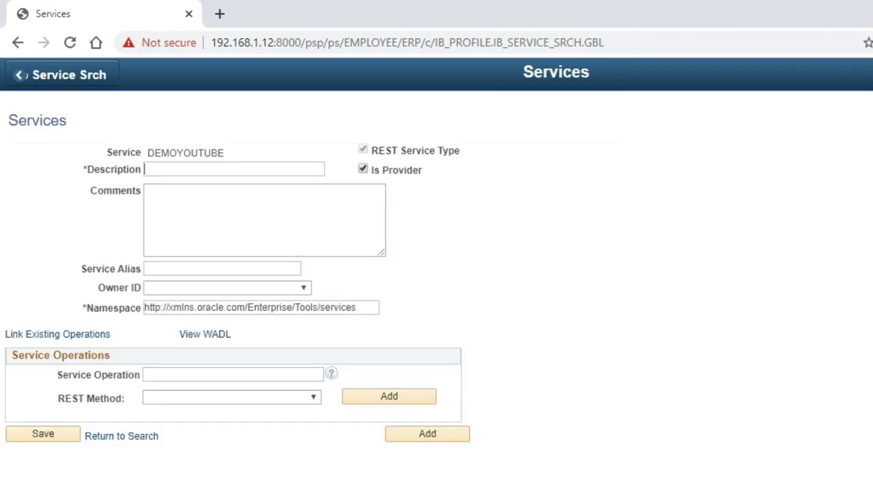
text(YouTube Service)
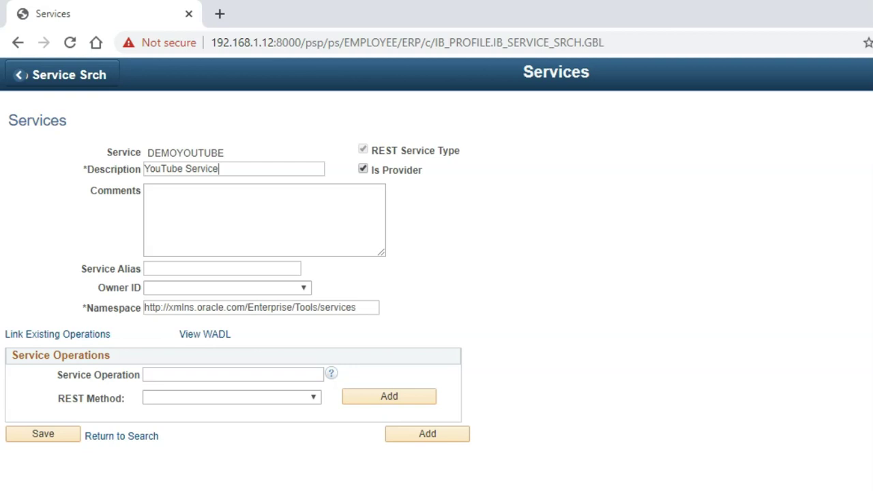
click(363, 168)
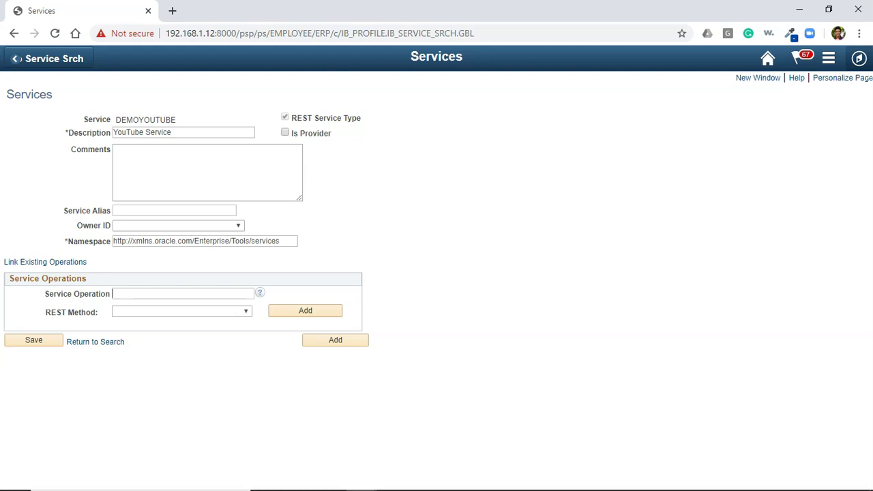
Add a service operation named GETYOUTUBEVDO with the REST method Get to the service.
text(GETYOUT)
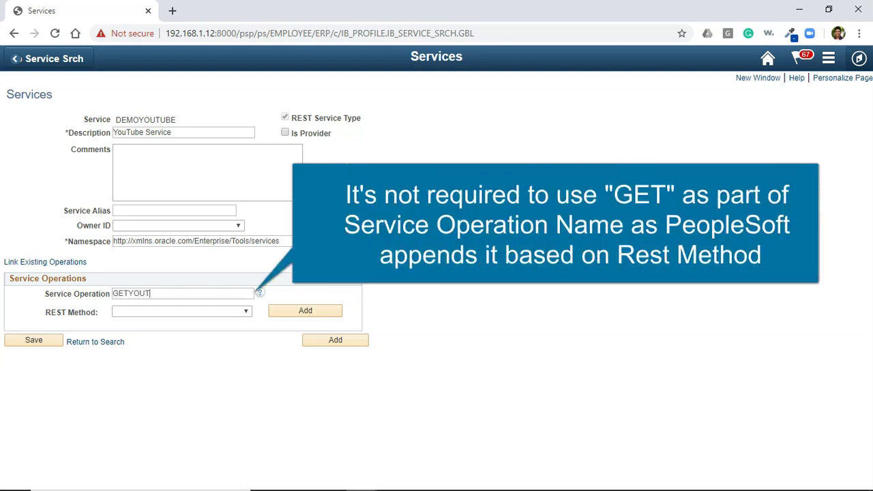
text(UBE)
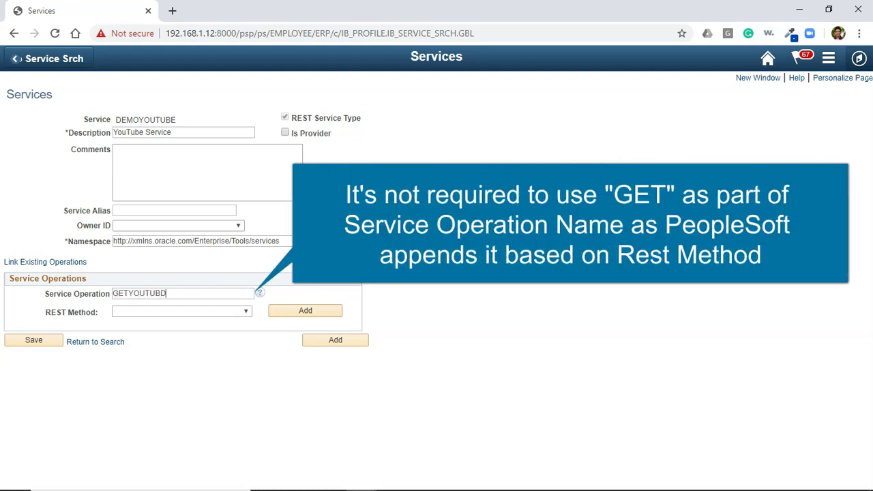
text(VDO)
click(221, 311)
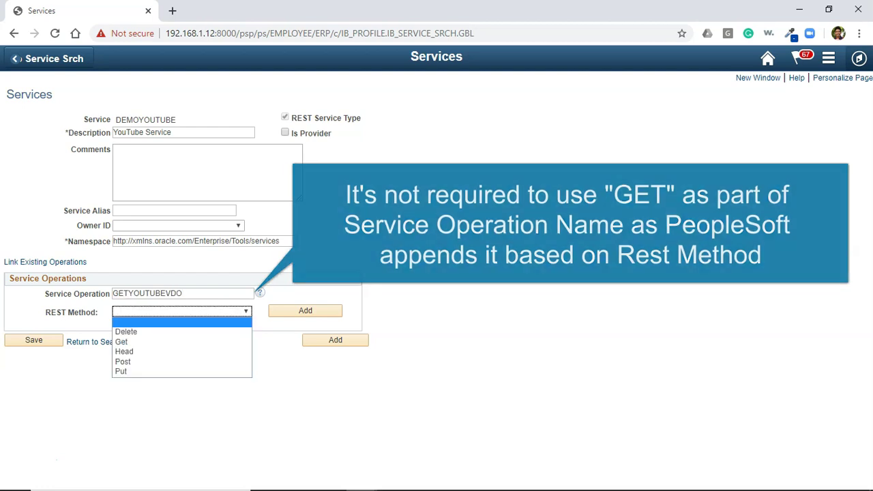
click(121, 341)
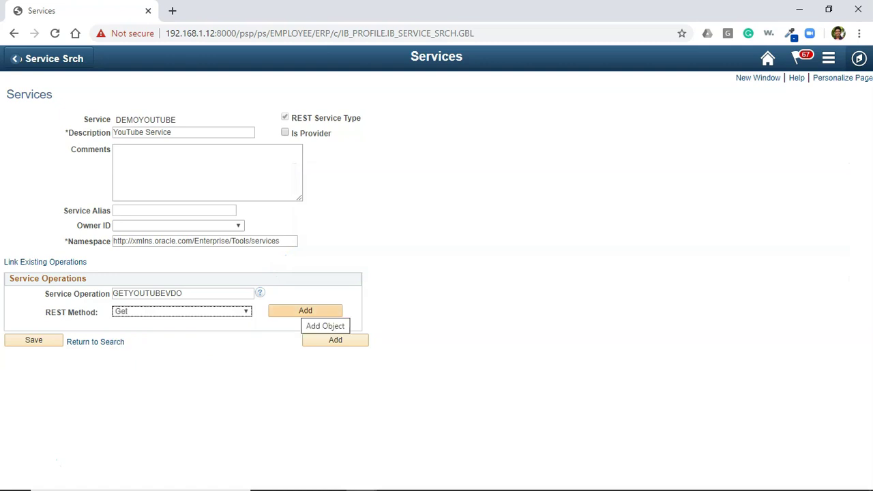
click(305, 310)
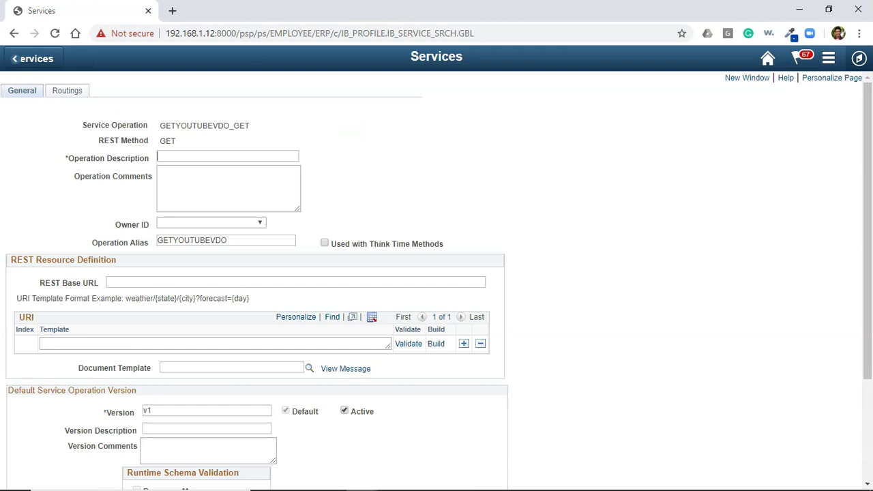
Describe the operation as Get YouTube Video and bring up the HTTP request section of the YouTube Data API search reference.
text(Get YouTube Video)
drag(39, 283, 72, 283)
click(136, 283)
key(alt+Tab)
key(alt+Tab)
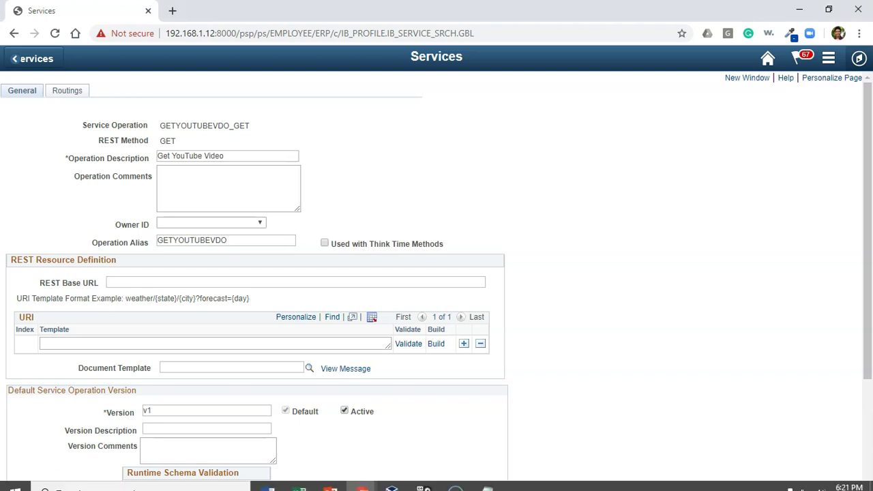
click(361, 479)
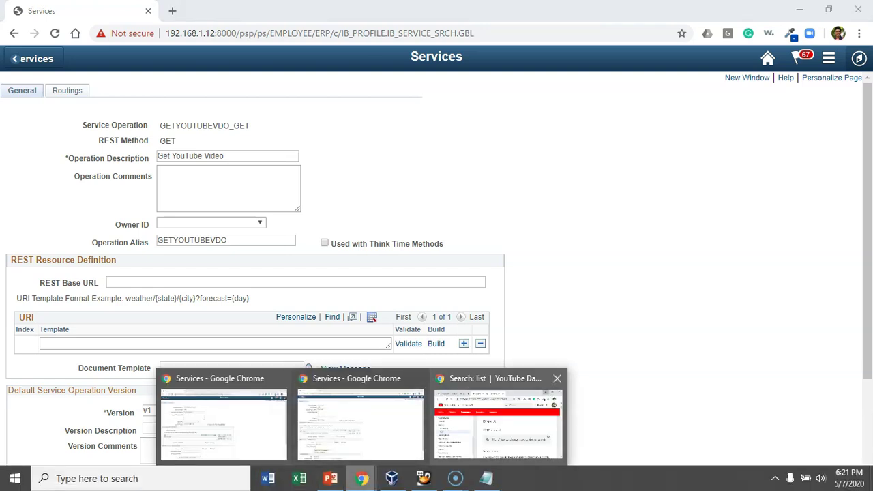
click(497, 424)
scroll(334, 352, down, 2)
scroll(334, 353, up, 2)
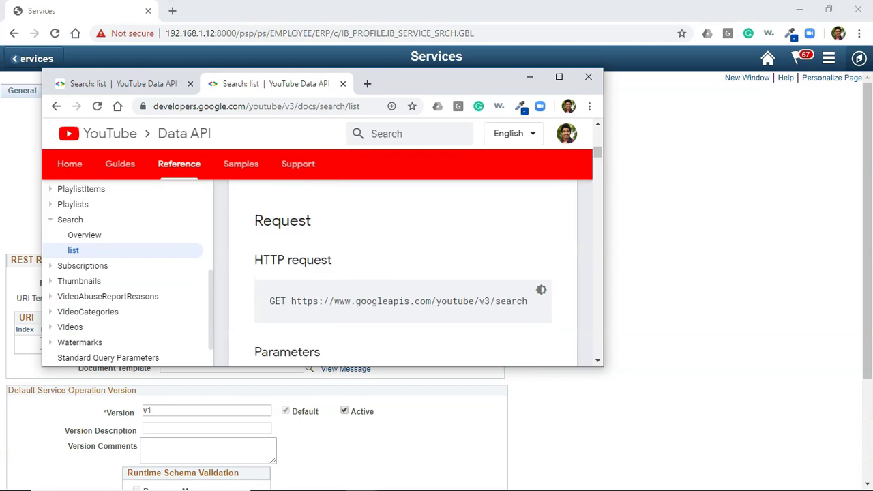
drag(291, 302, 528, 301)
click(334, 302)
right_click(485, 302)
click(508, 311)
click(529, 76)
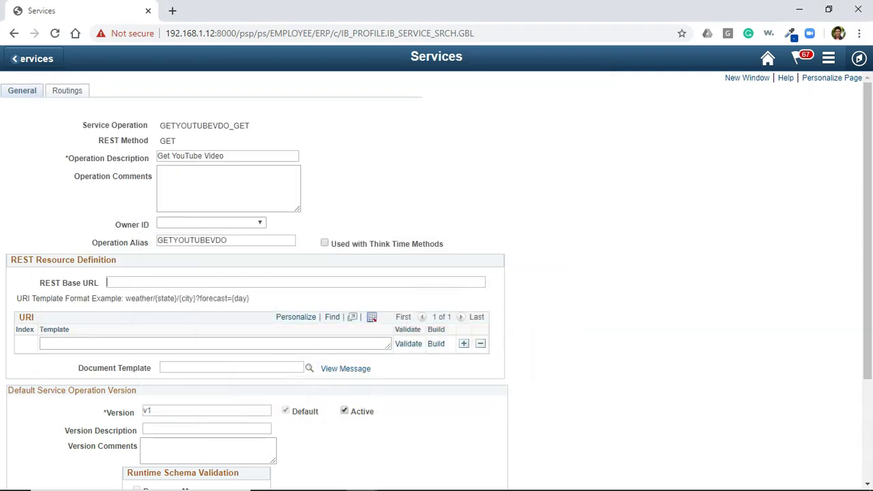
key(ctrl+v)
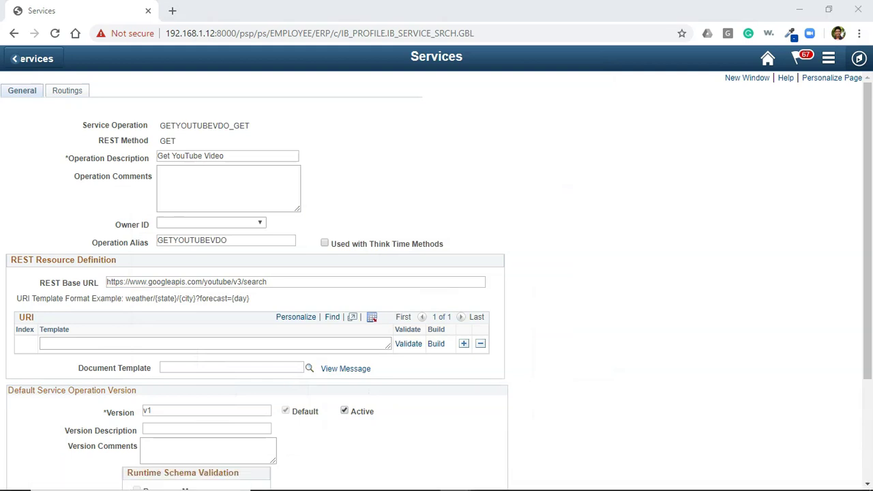
Copy the query string ?part=snippet&maxResults=10&q=peoplesoft&key=[Y from the sample cURL request into the operation's URI template.
mouse_move(362, 478)
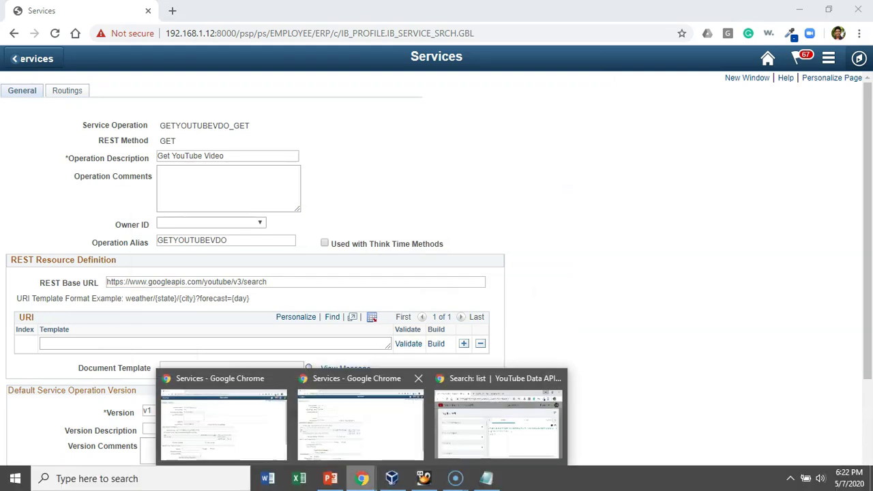
click(497, 416)
key(End)
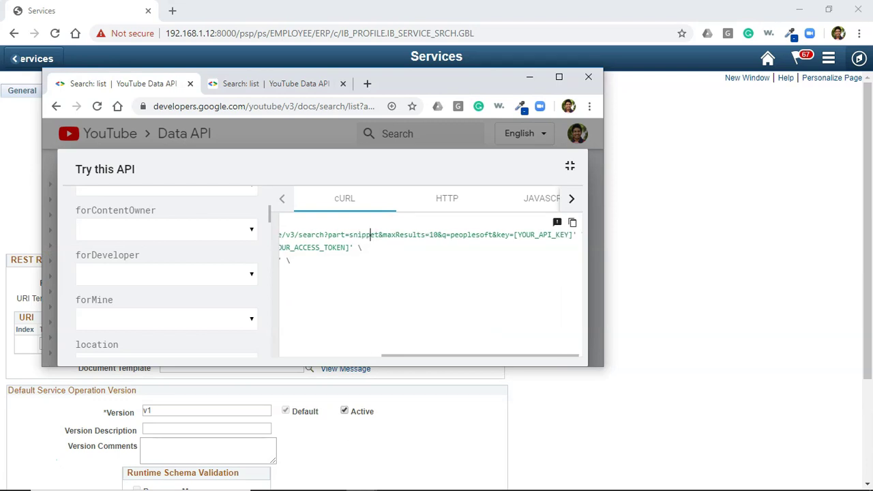
drag(324, 235, 523, 235)
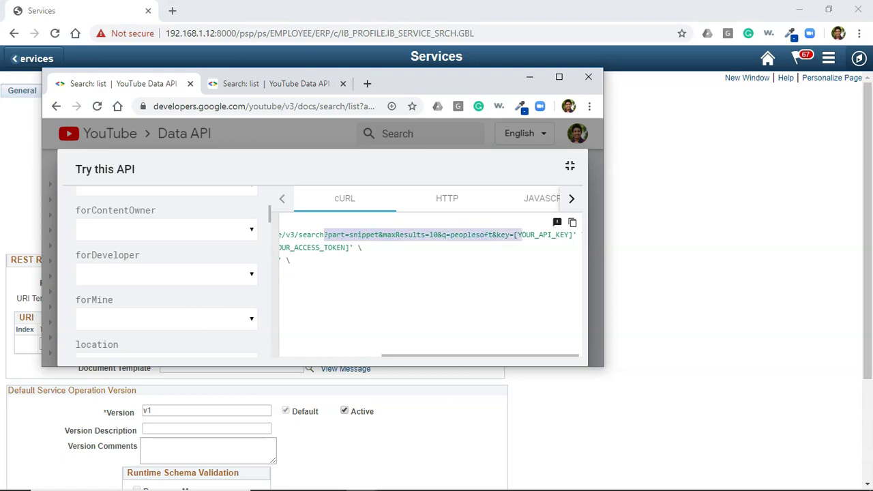
right_click(470, 234)
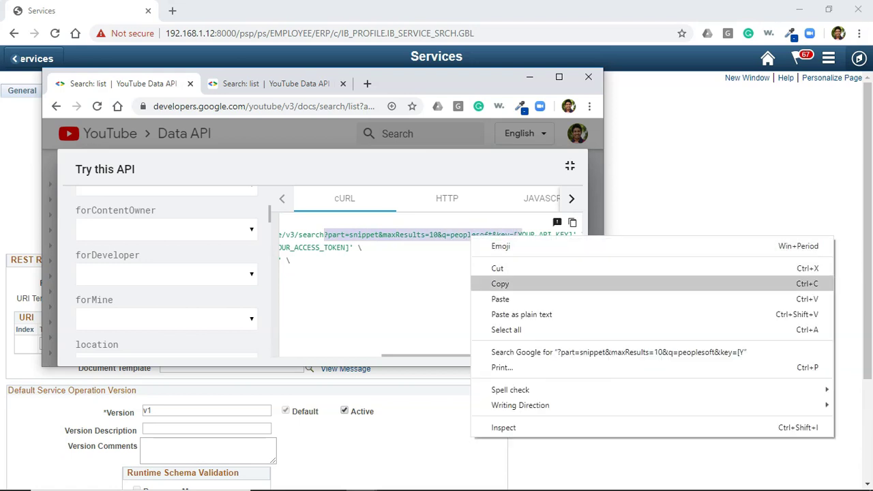
click(500, 284)
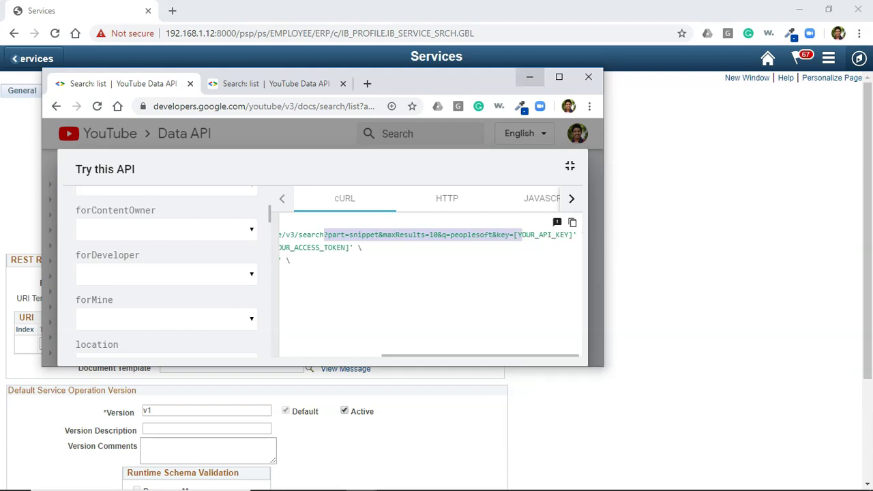
click(529, 76)
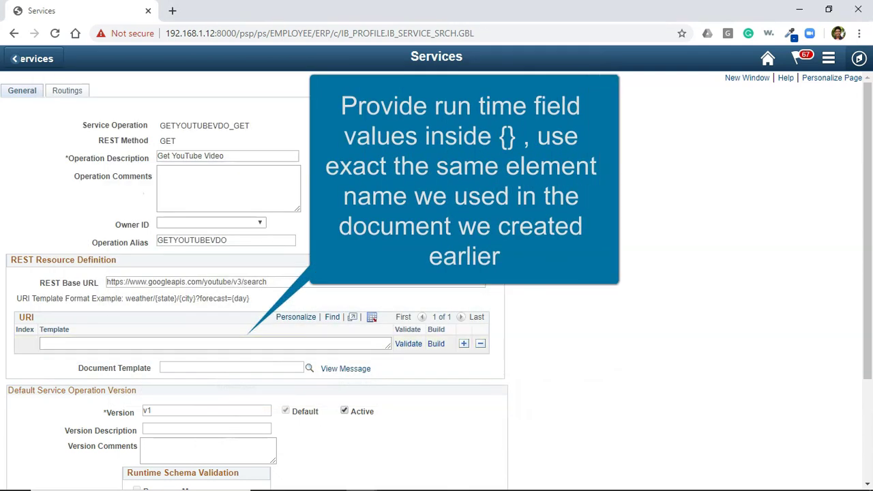
text(?part=snippet&maxResults=10&q=peoplesoft&key={Y)
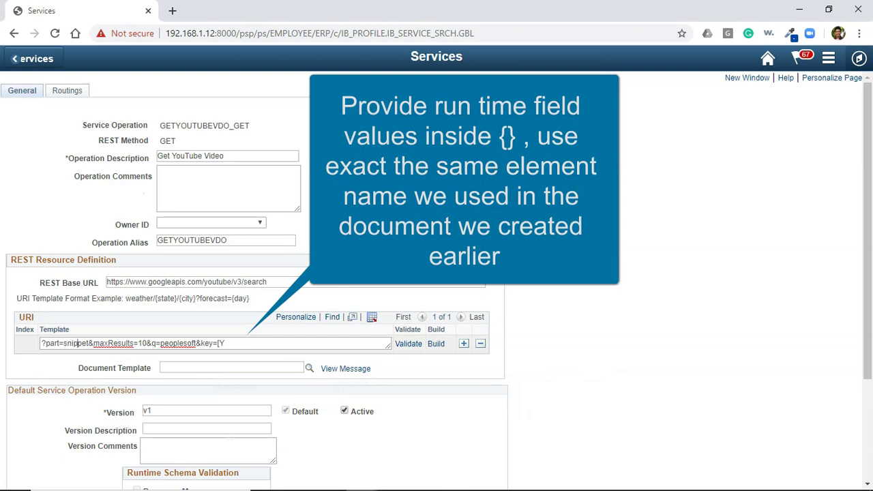
Replace the fixed values in the URI template with placeholders so it reads ?part={part}&maxResults={maxResults}&q={q}&key={key}.
drag(64, 343, 87, 343)
text({part)
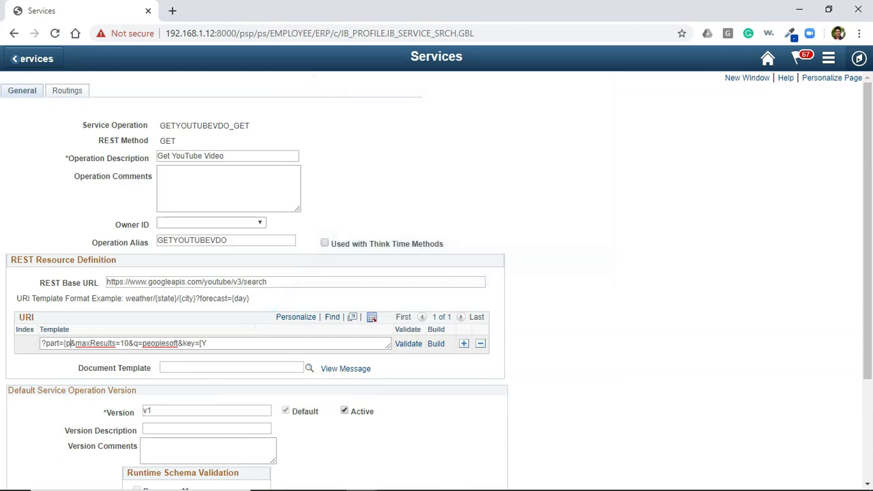
text(})
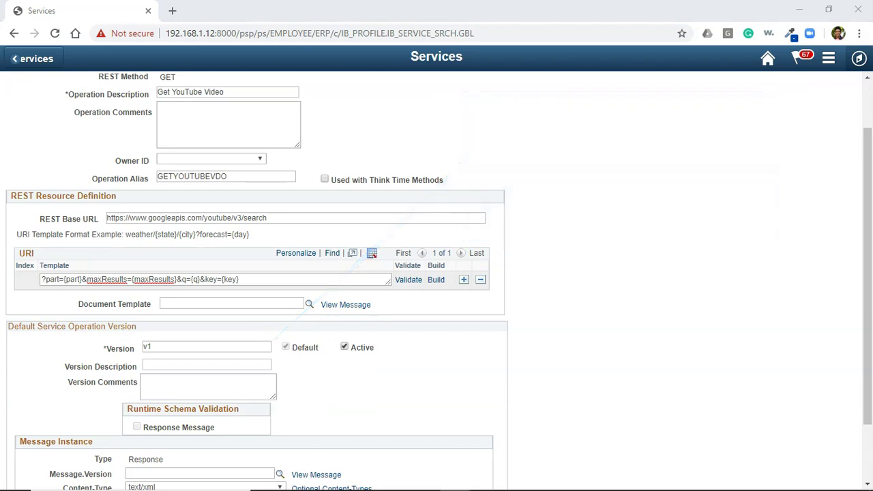
drag(240, 279, 41, 279)
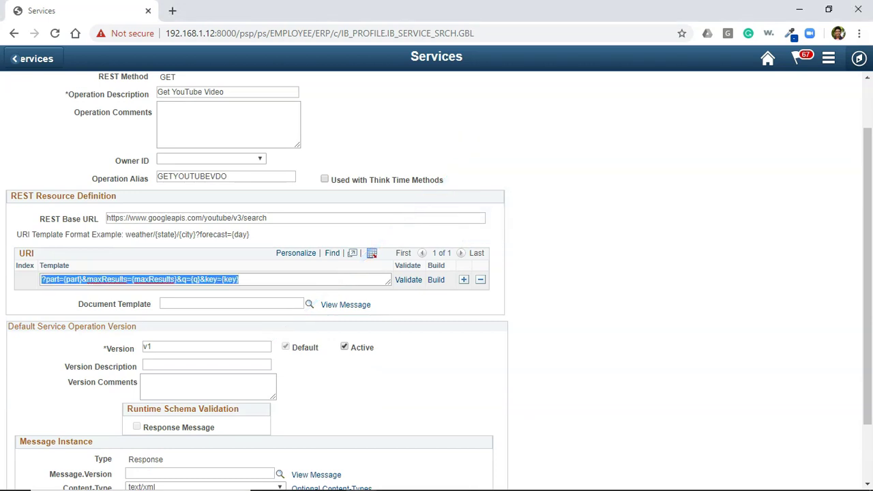
click(149, 280)
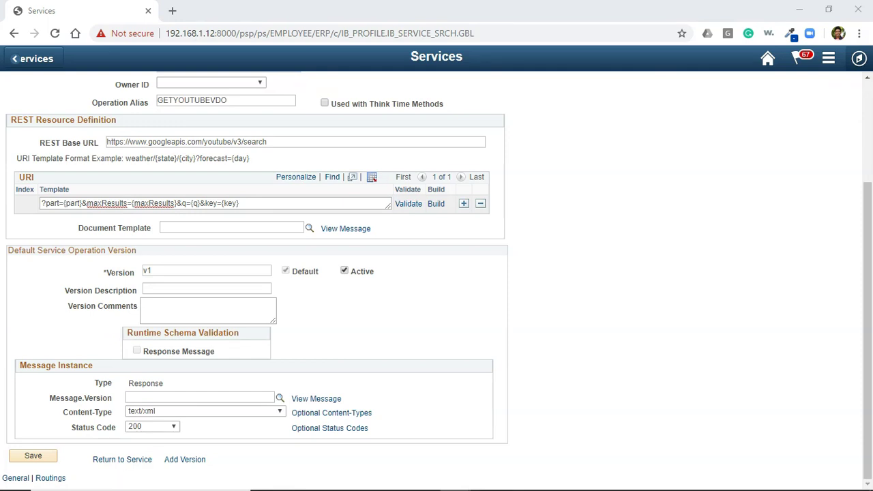
Assign YOUTUBESEARCH.v1 as the document template and as the response message version, and save the service operation.
click(309, 229)
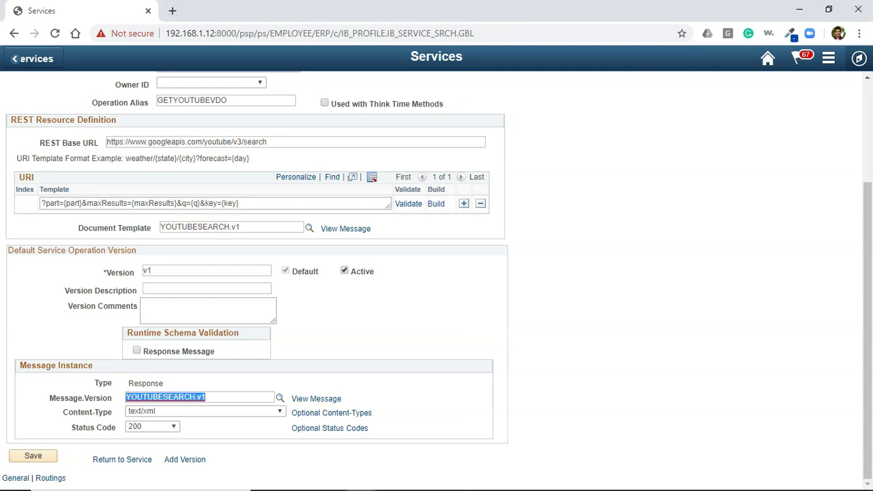
click(32, 456)
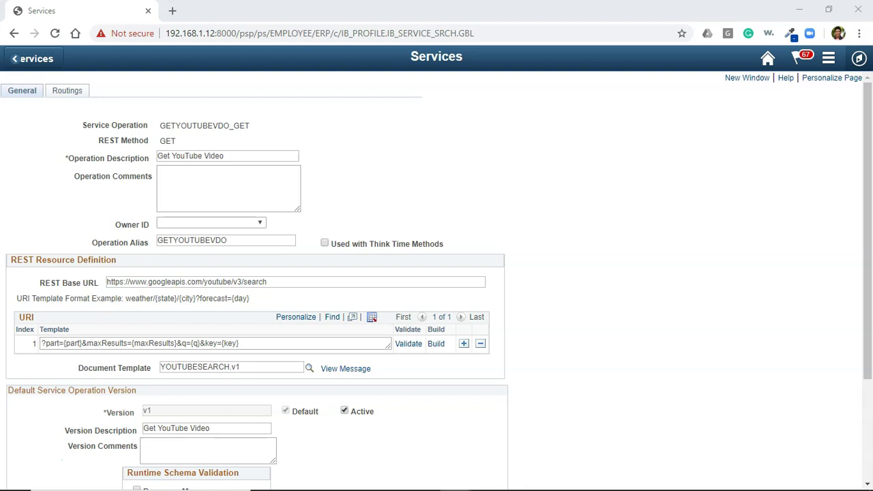
Open the service operation security from the operation's generated outbound routing definition and enter ALL in the permission list.
click(66, 90)
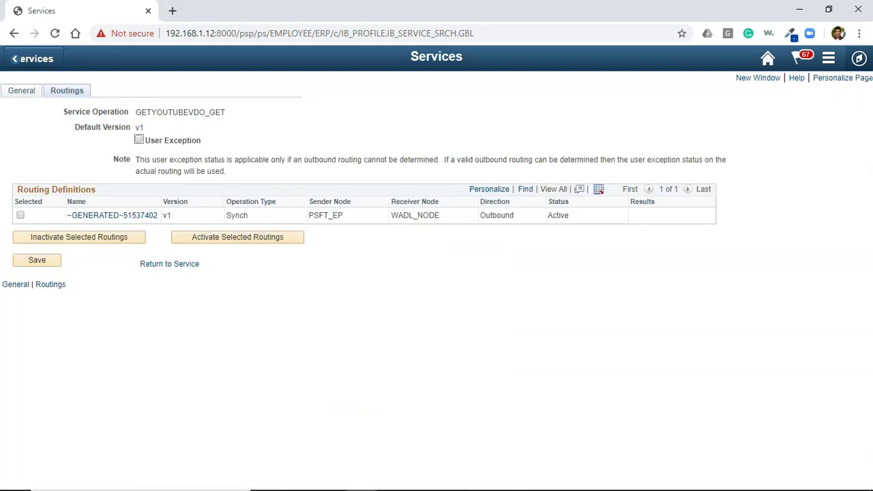
click(112, 215)
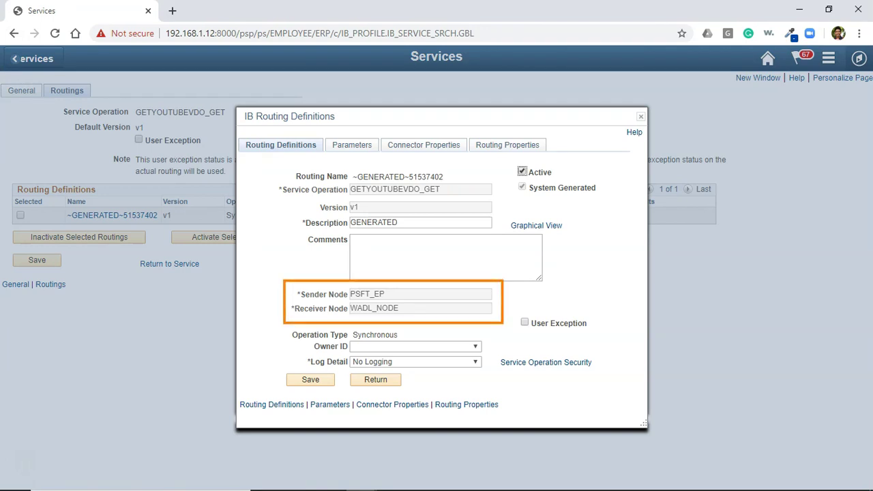
key(alt+Tab)
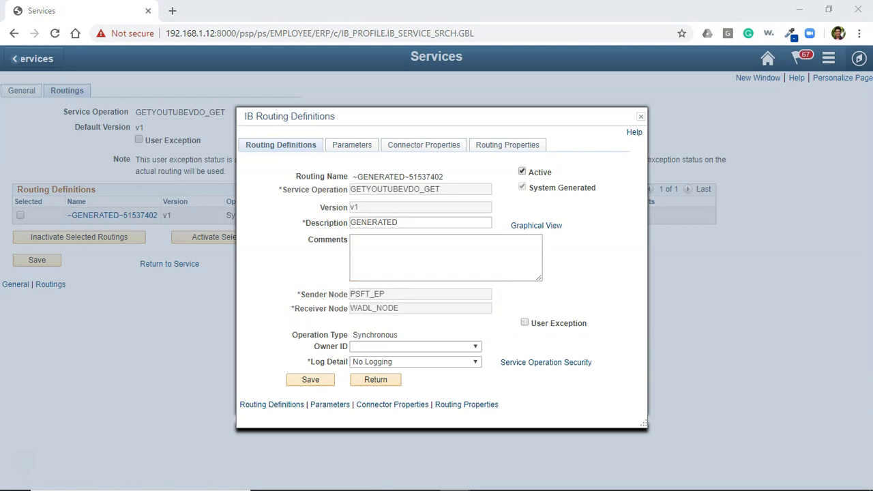
click(546, 362)
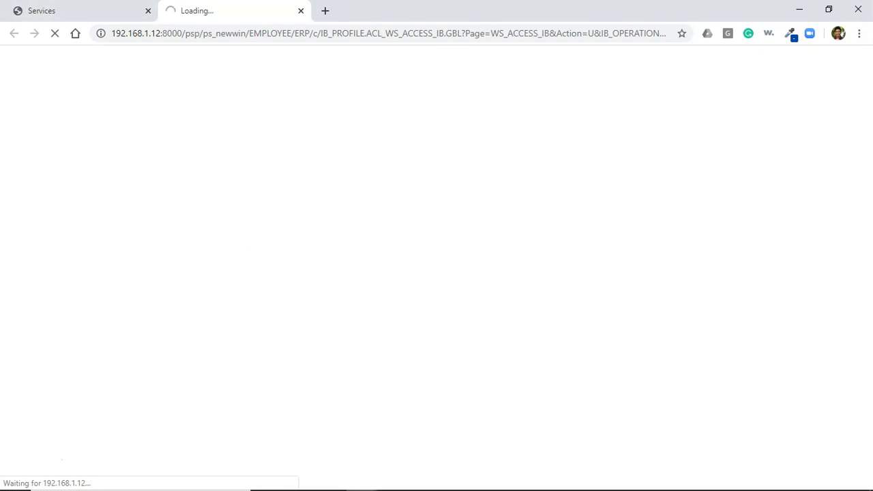
text(ALL)
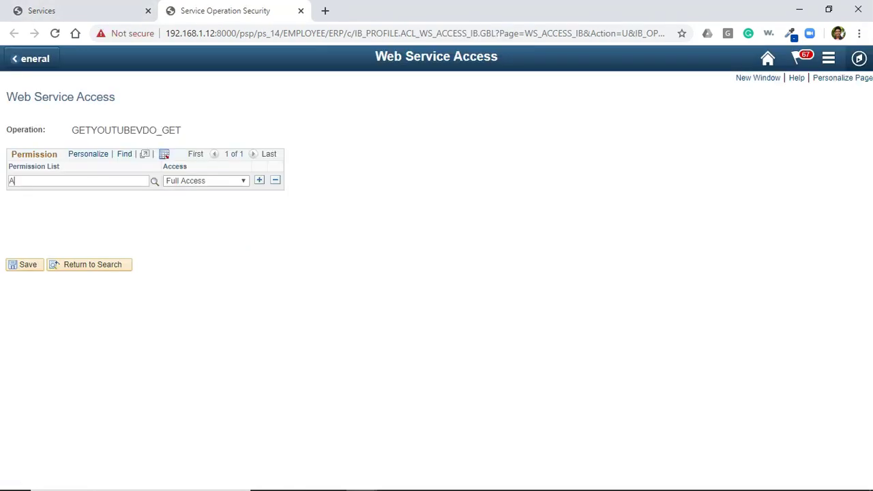